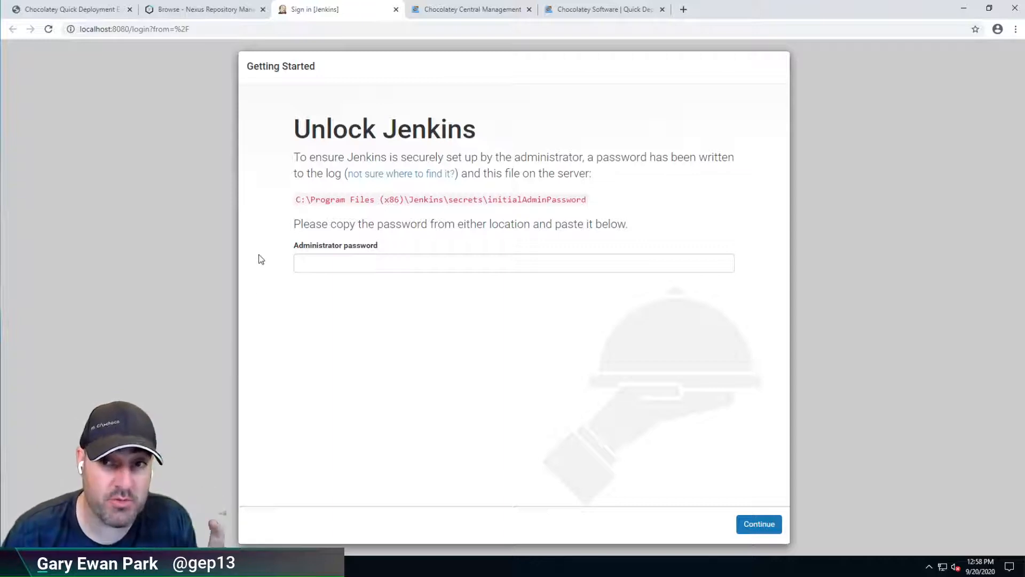
# - Copy the initial Jenkins admin password from the Jenkins table in the Quick Deployment Readme
pyautogui.click(75, 10)
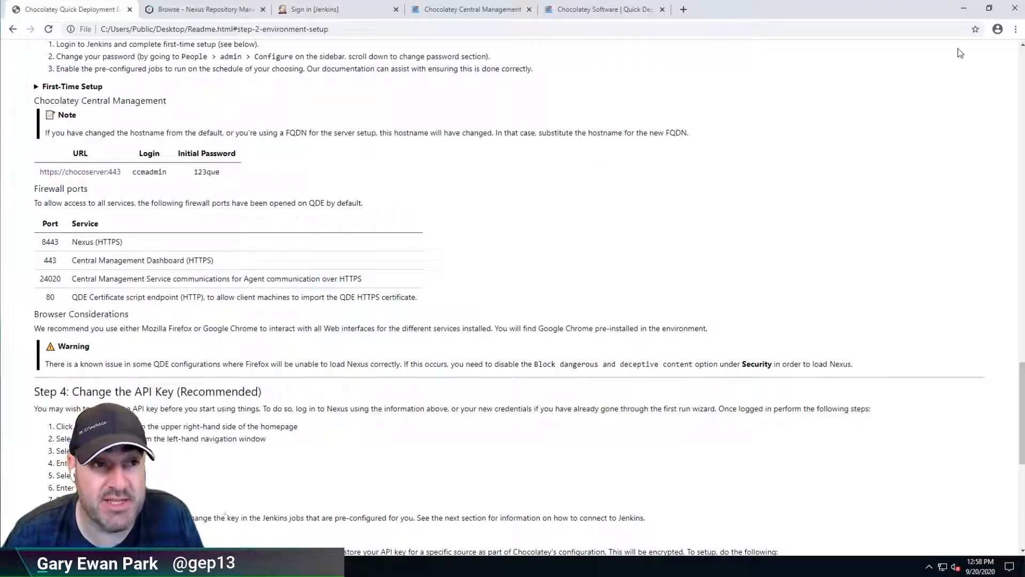
pyautogui.click(1016, 29)
pyautogui.click(982, 132)
pyautogui.click(982, 132)
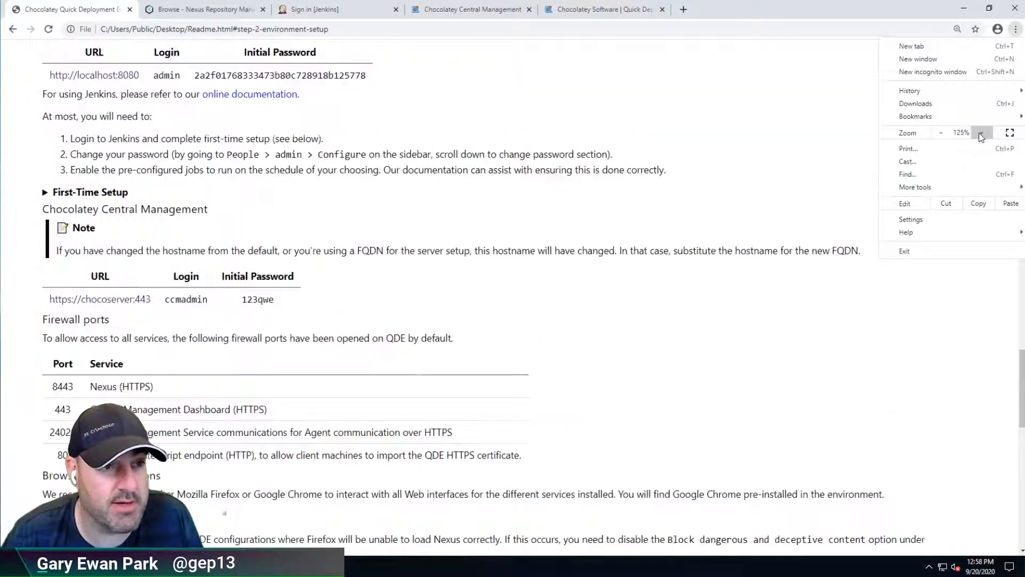
pyautogui.click(981, 132)
pyautogui.scroll(-1, 483, 310)
pyautogui.scroll(-1, 485, 312)
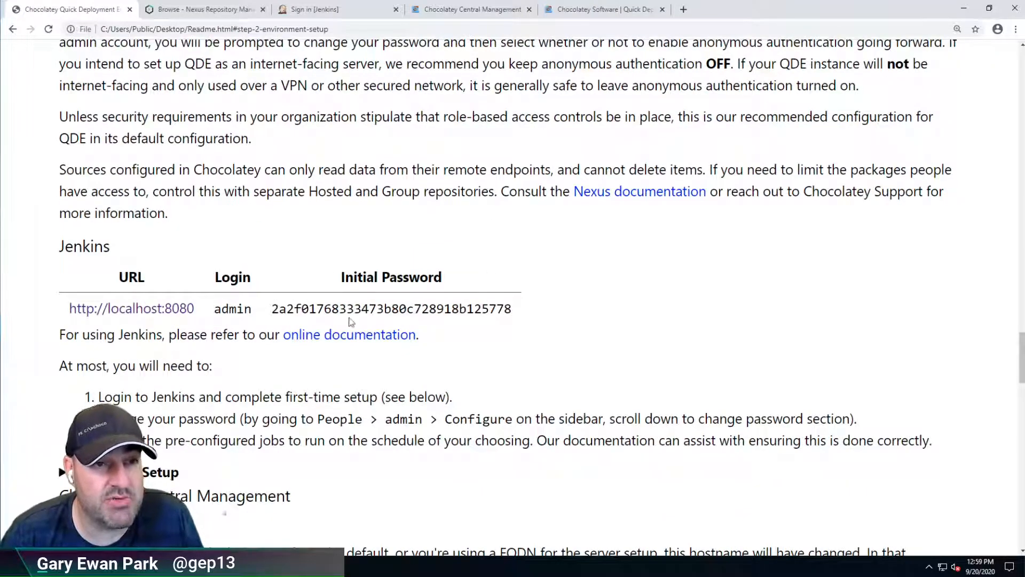
pyautogui.doubleClick(356, 308)
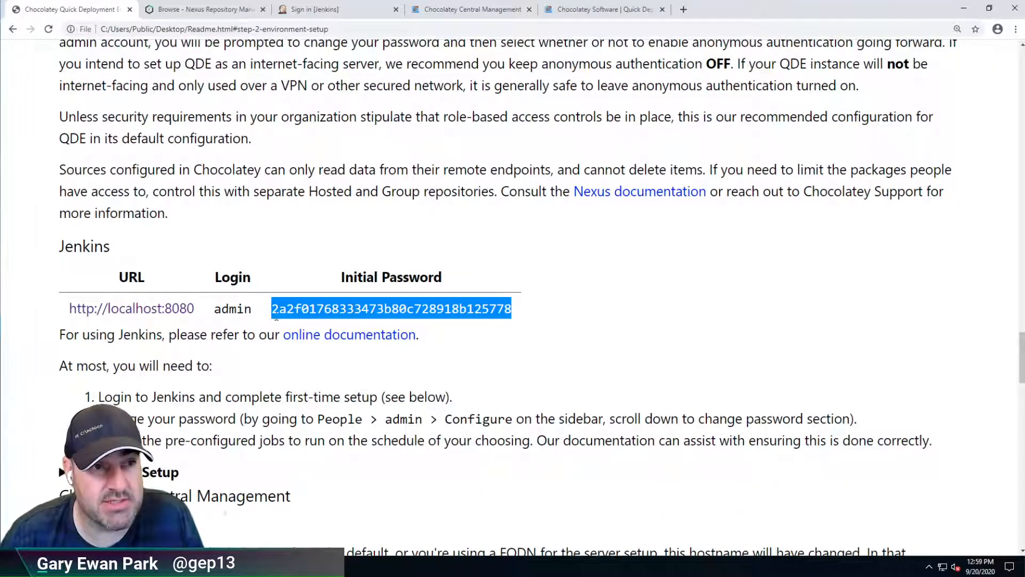
# - Unlock Jenkins with the copied administrator password and decline saving it in the browser
pyautogui.click(330, 12)
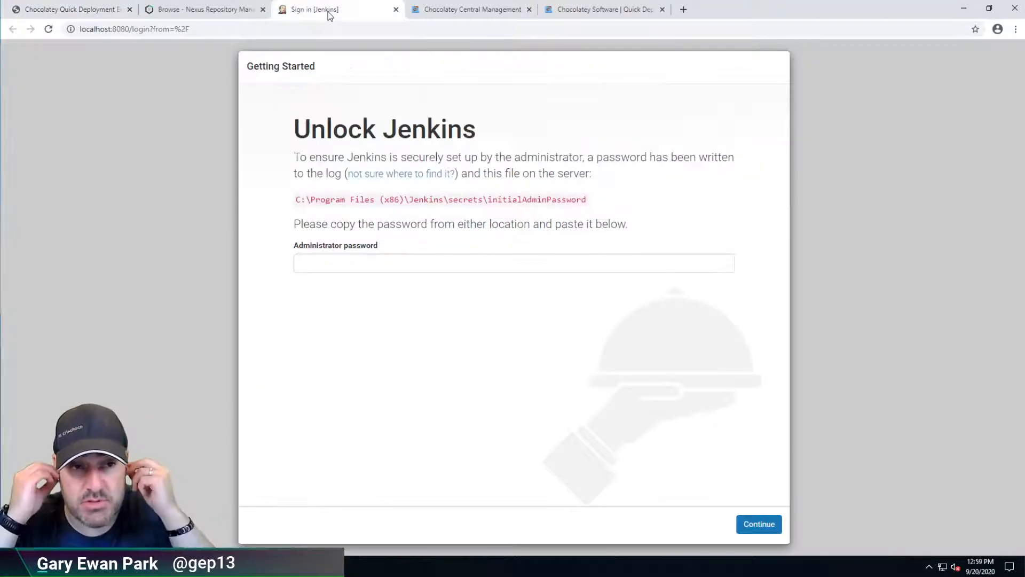
pyautogui.click(315, 269)
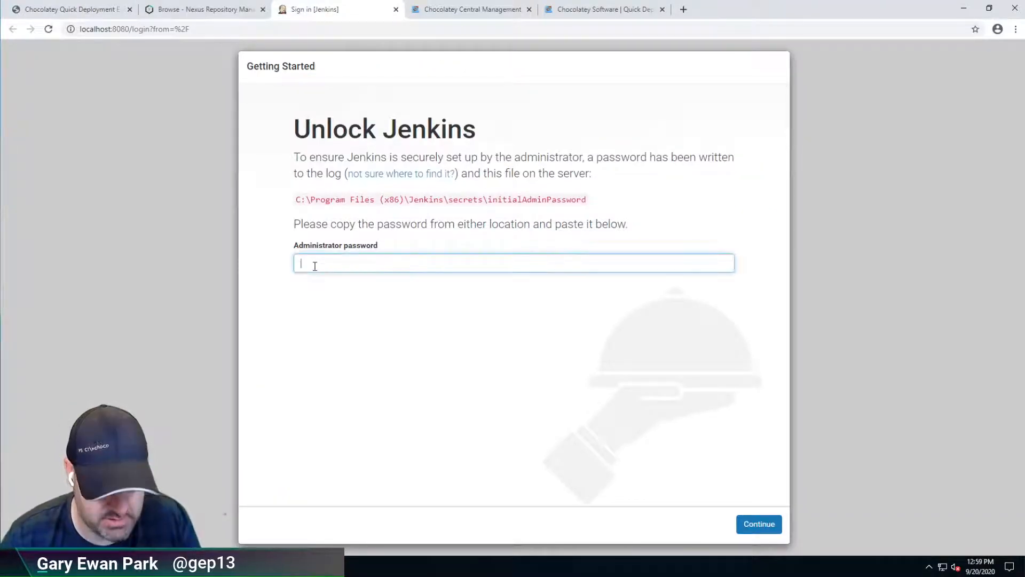
pyautogui.click(59, 13)
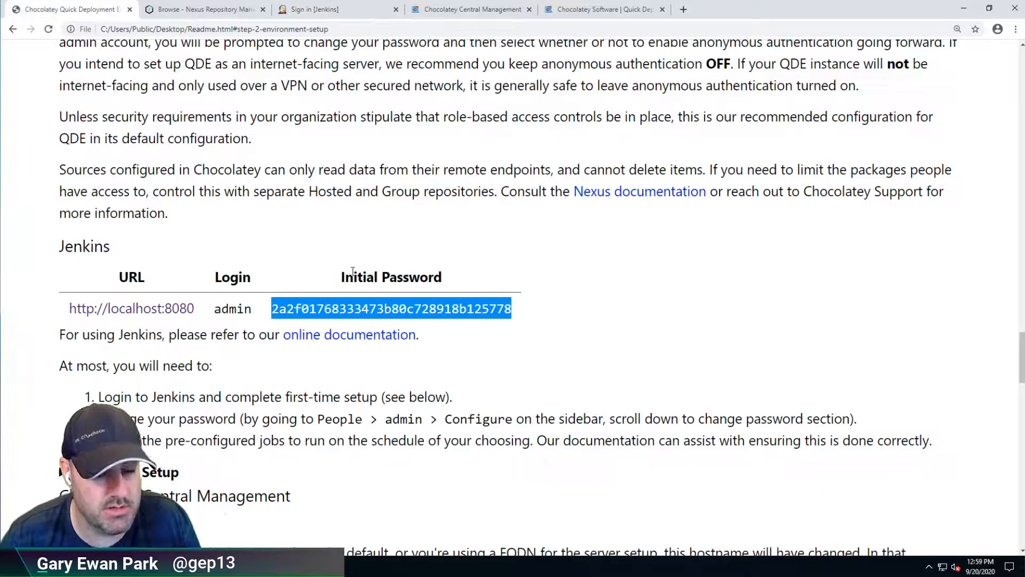
pyautogui.click(331, 11)
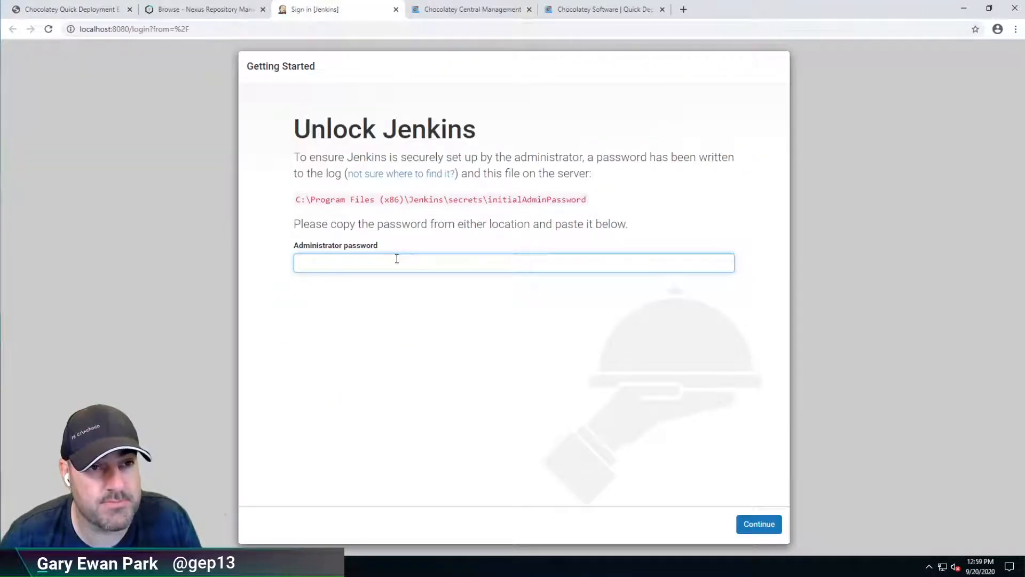
pyautogui.hotkey('ctrl', 'v')
pyautogui.click(764, 525)
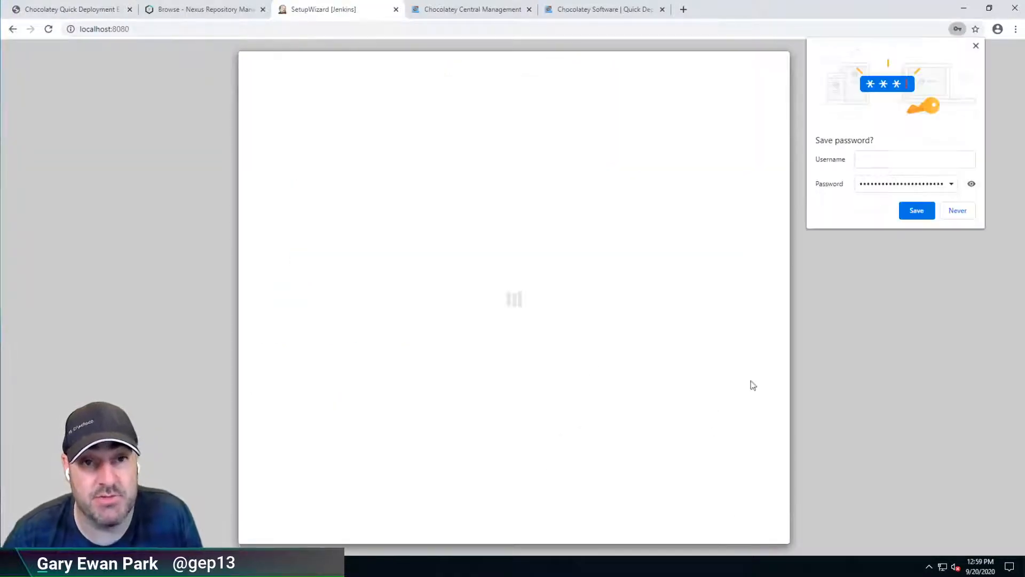
pyautogui.click(959, 210)
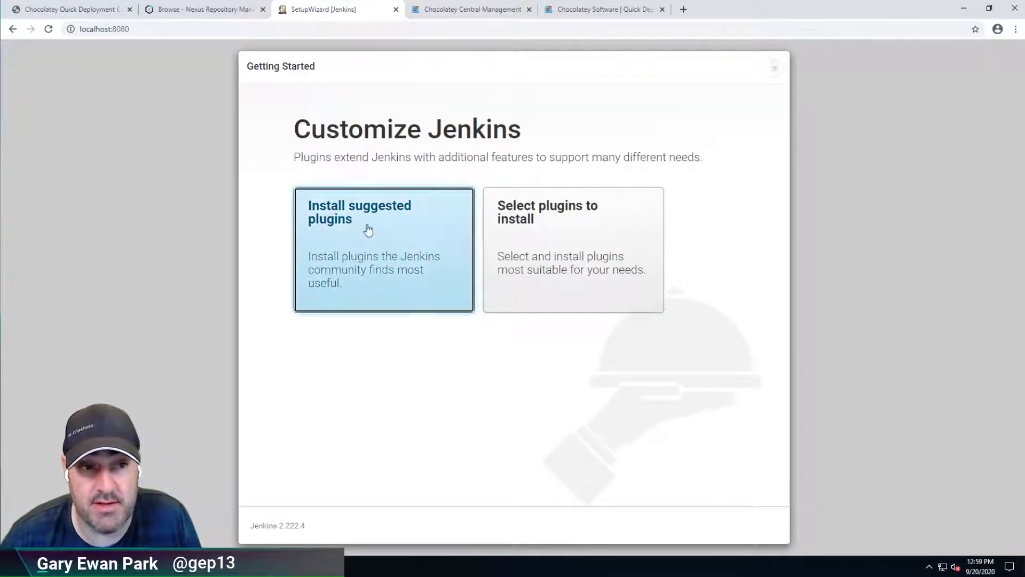
# - Install the suggested Jenkins plugins and continue without the ones that fail to install
pyautogui.click(322, 255)
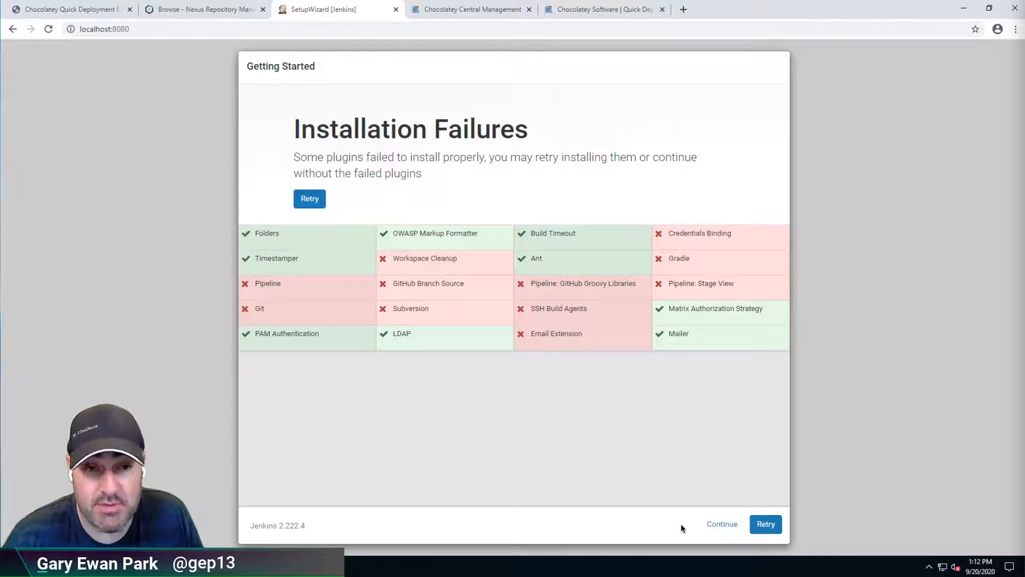
pyautogui.click(723, 525)
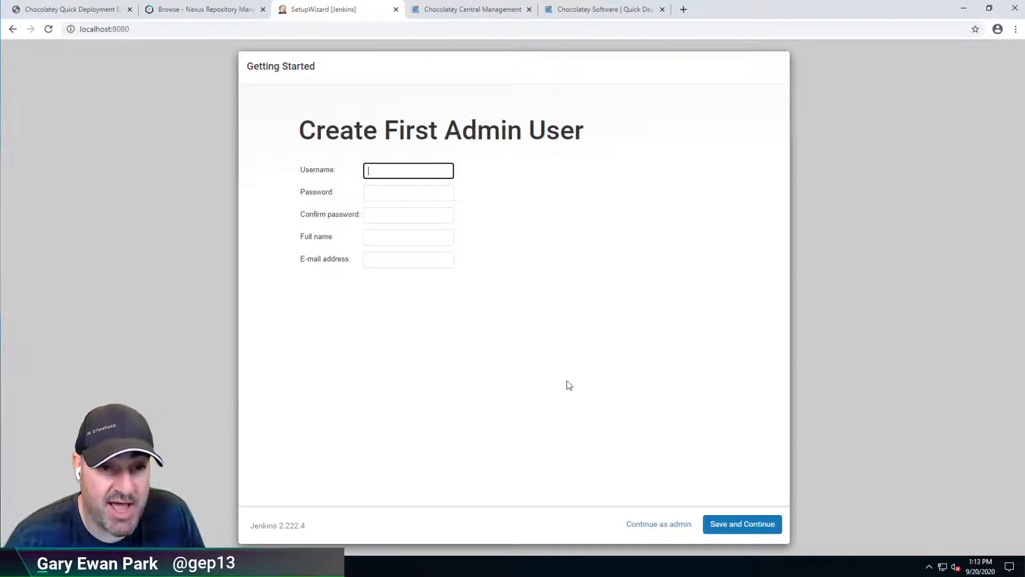
pyautogui.click(656, 524)
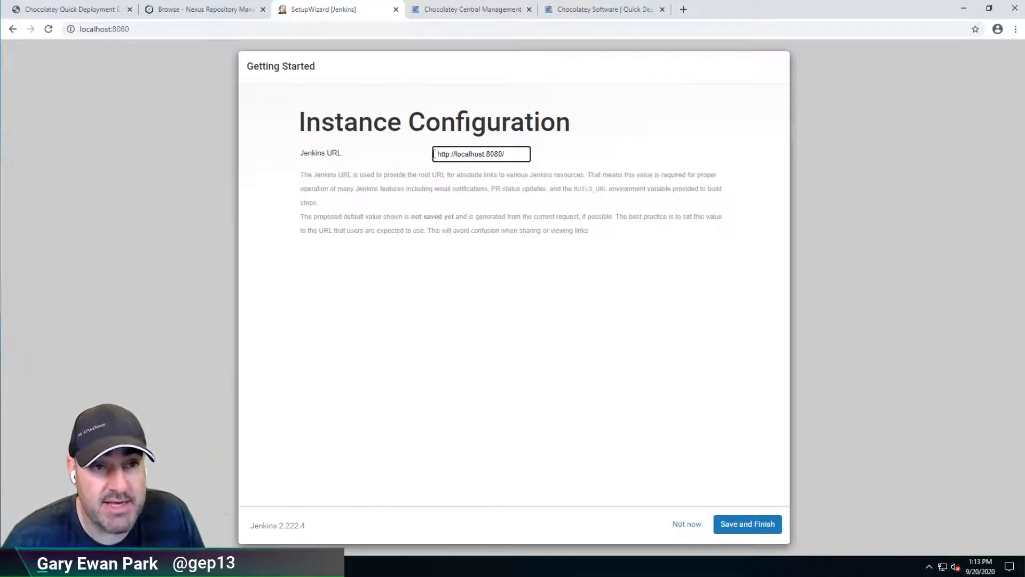
pyautogui.moveTo(435, 154); pyautogui.dragTo(557, 160)
pyautogui.click(558, 161)
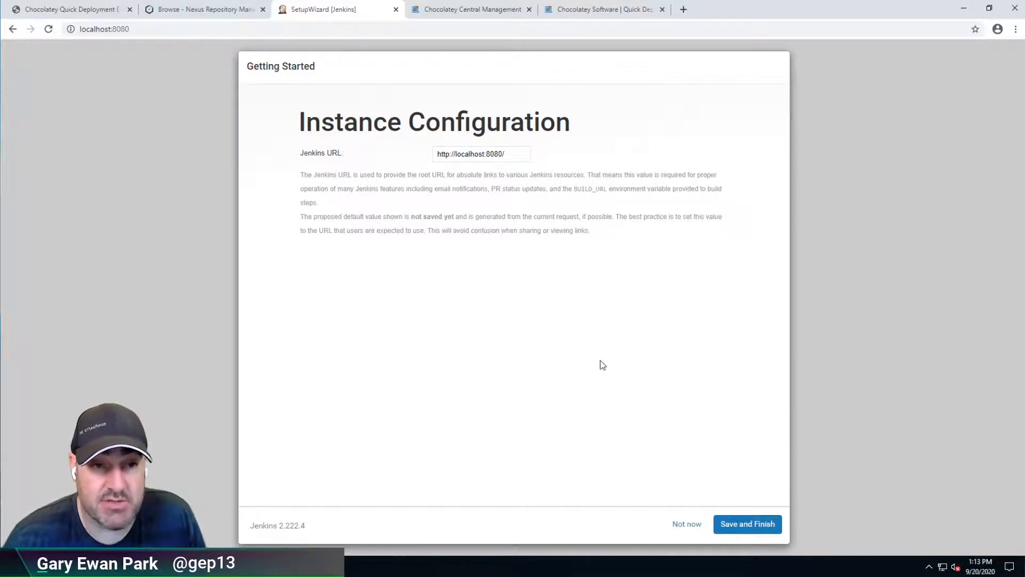
pyautogui.click(751, 527)
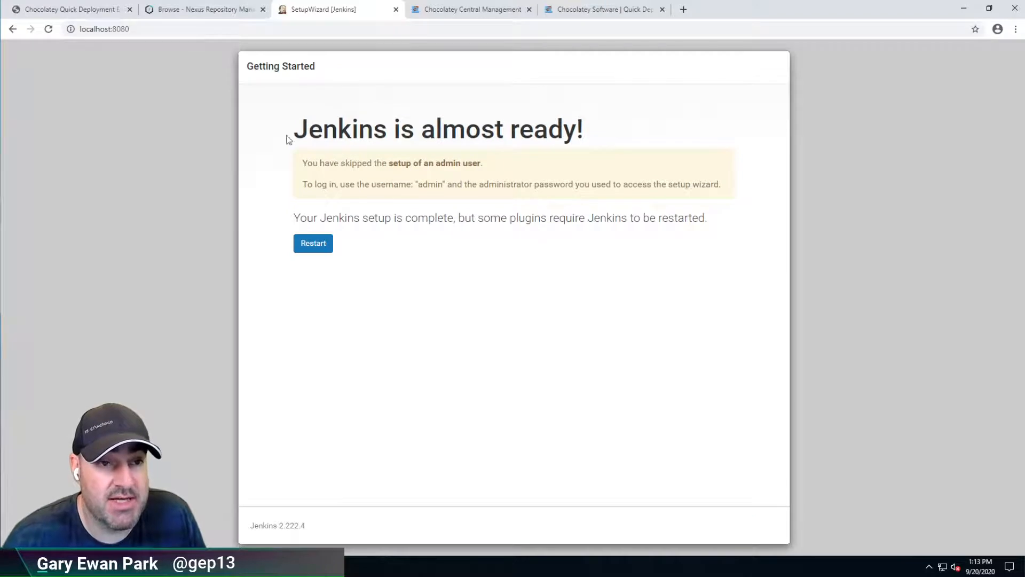
# - Restart Jenkins to complete the setup and reload localhost:8080
pyautogui.click(323, 243)
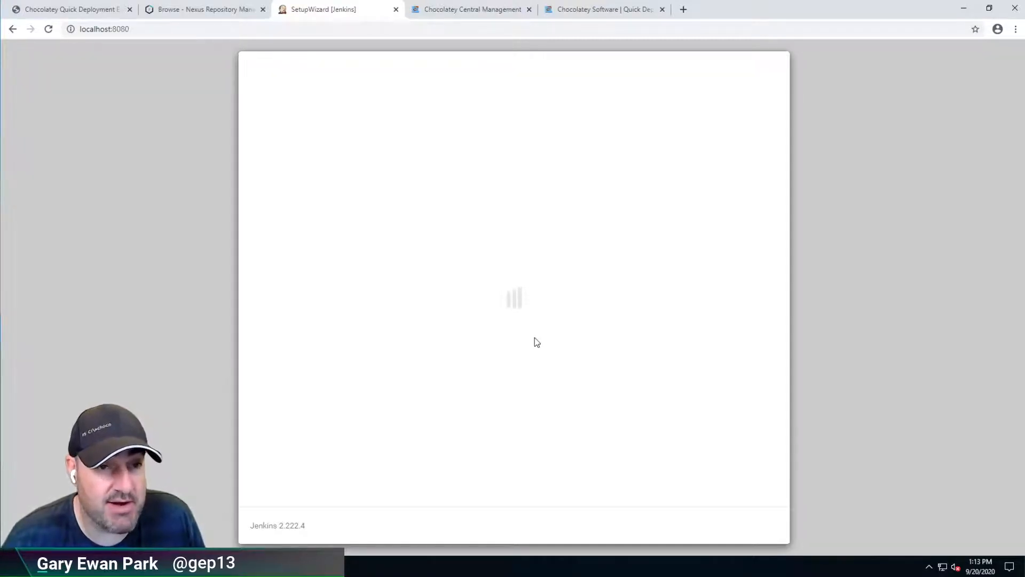
pyautogui.click(165, 30)
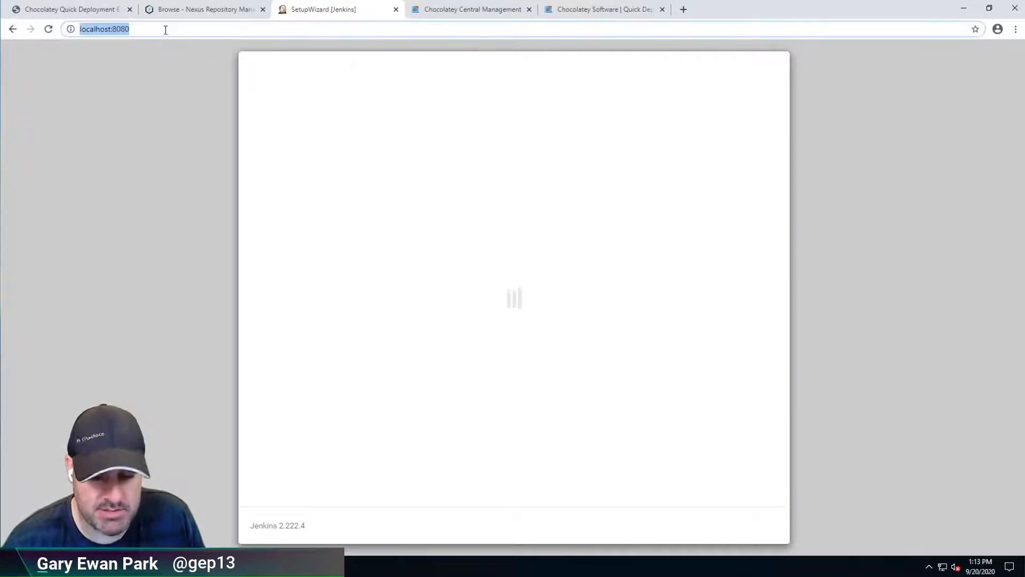
pyautogui.press('Return')
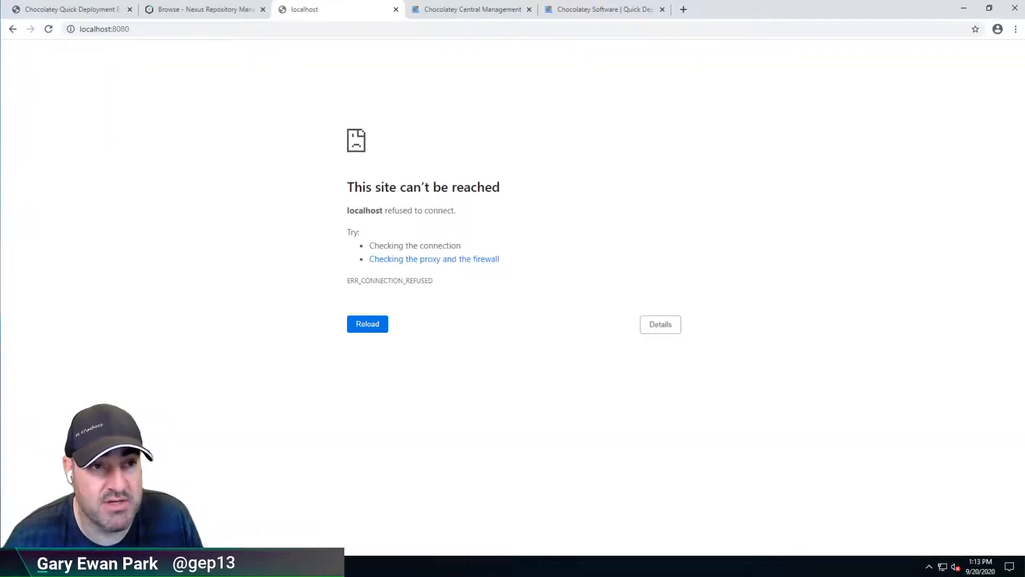
pyautogui.click(146, 24)
pyautogui.press('Return')
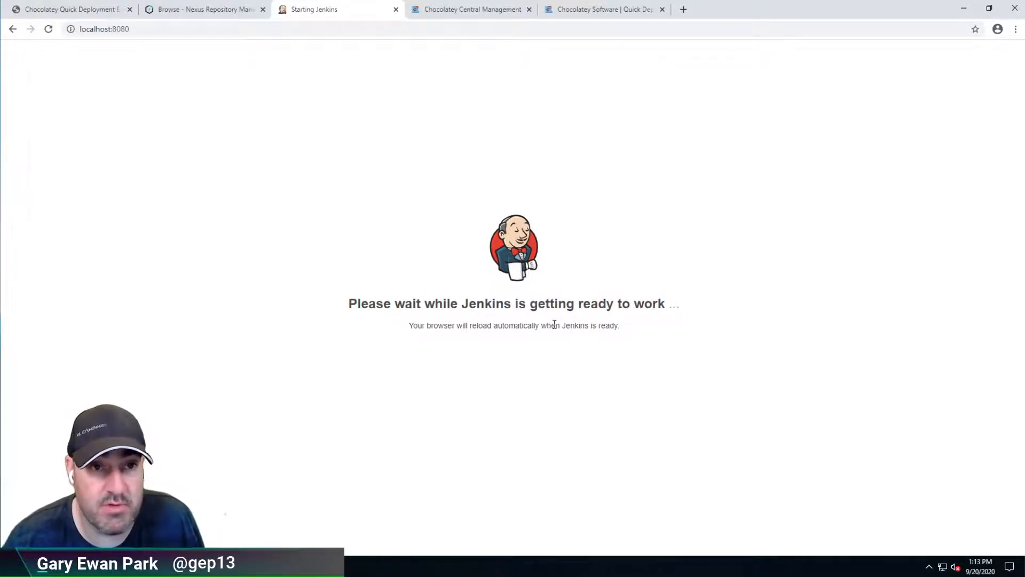
# - Sign in to Jenkins as admin with the initial password from the Readme
pyautogui.click(70, 11)
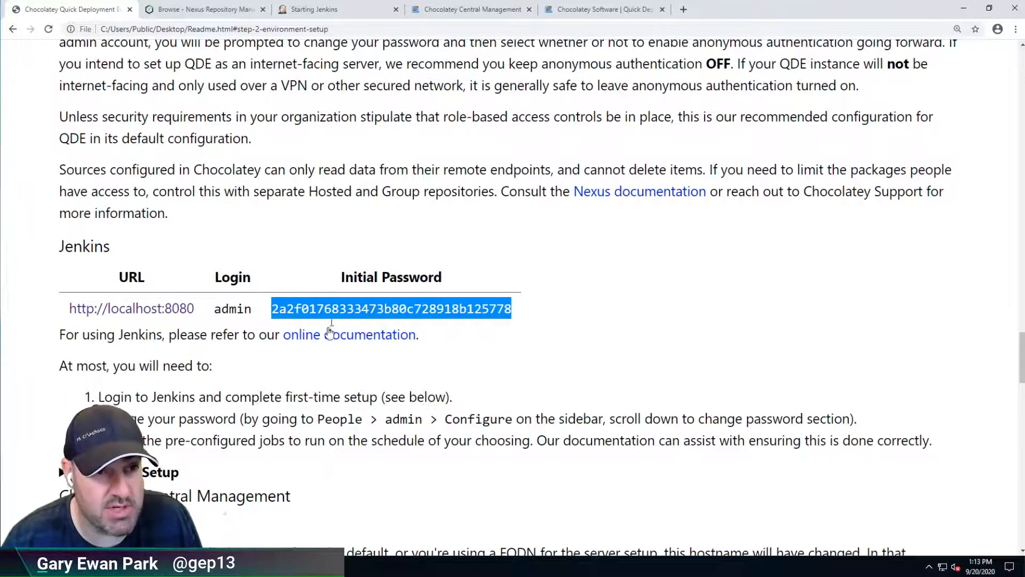
pyautogui.click(327, 11)
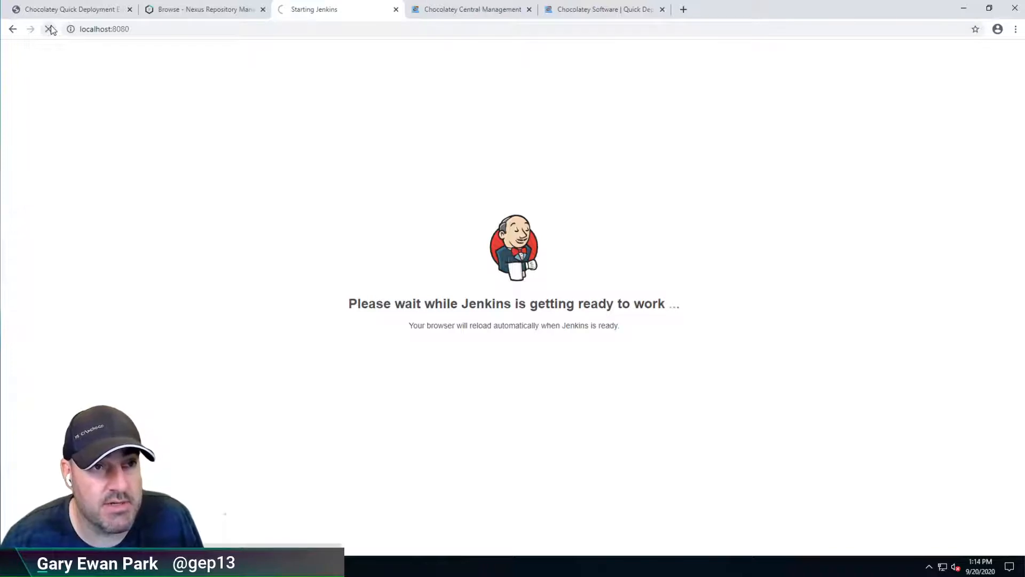
pyautogui.click(49, 29)
pyautogui.write('admin')
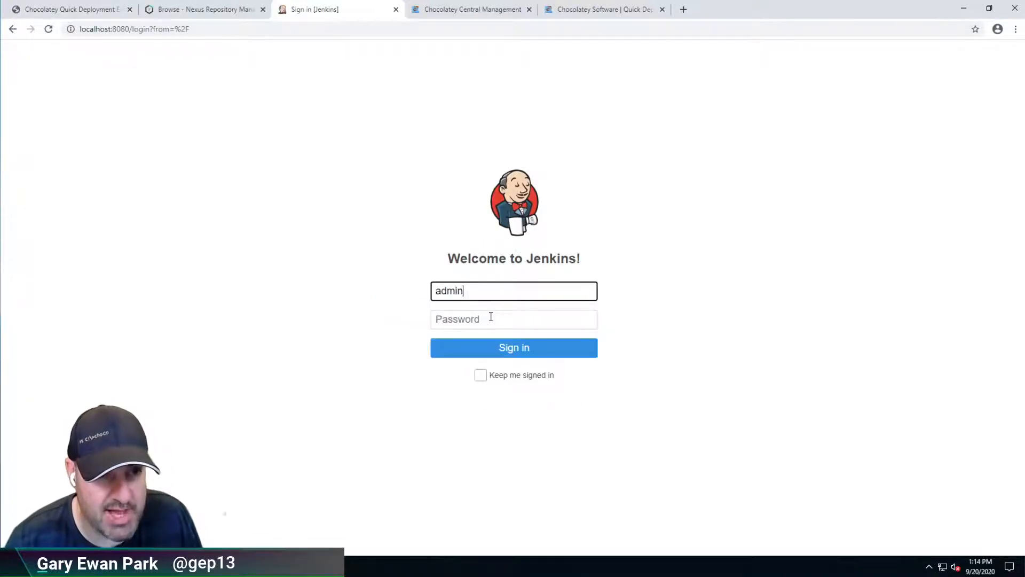
pyautogui.press('Tab')
pyautogui.hotkey('ctrl', 'v')
pyautogui.press('Return')
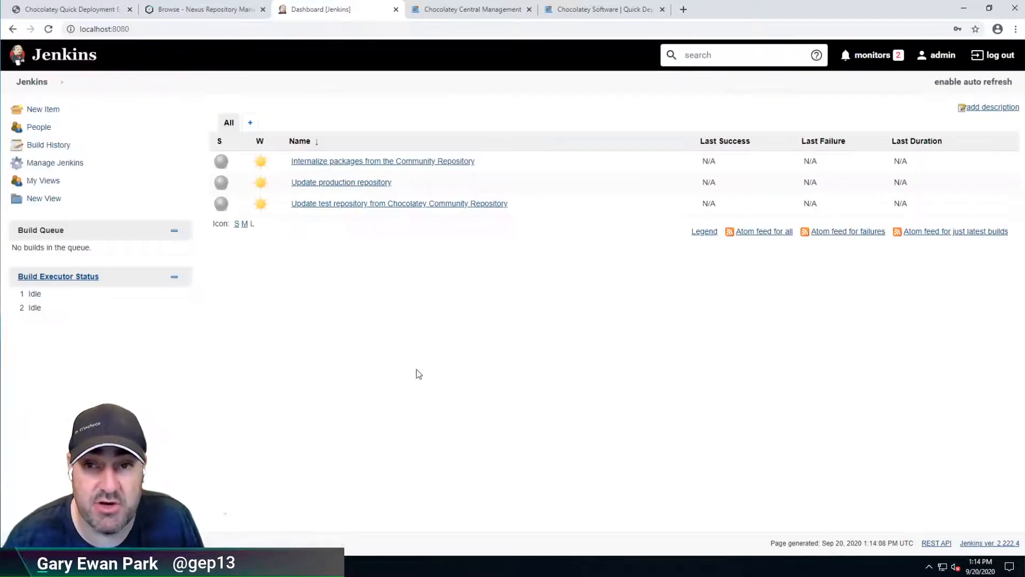
# - Open the configuration page of the admin user from the Jenkins people list
pyautogui.click(1016, 31)
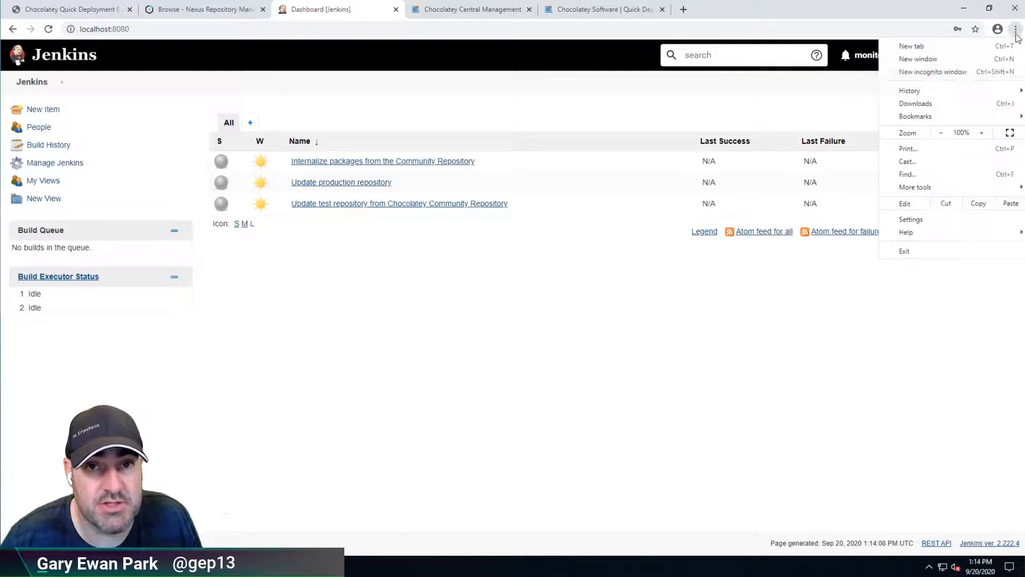
pyautogui.click(981, 133)
pyautogui.click(981, 133)
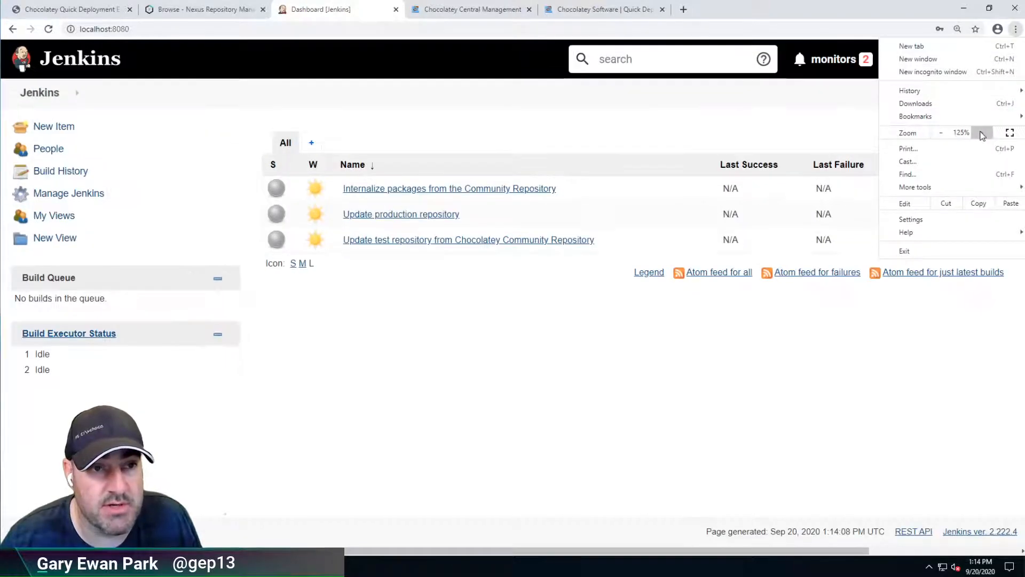
pyautogui.click(758, 120)
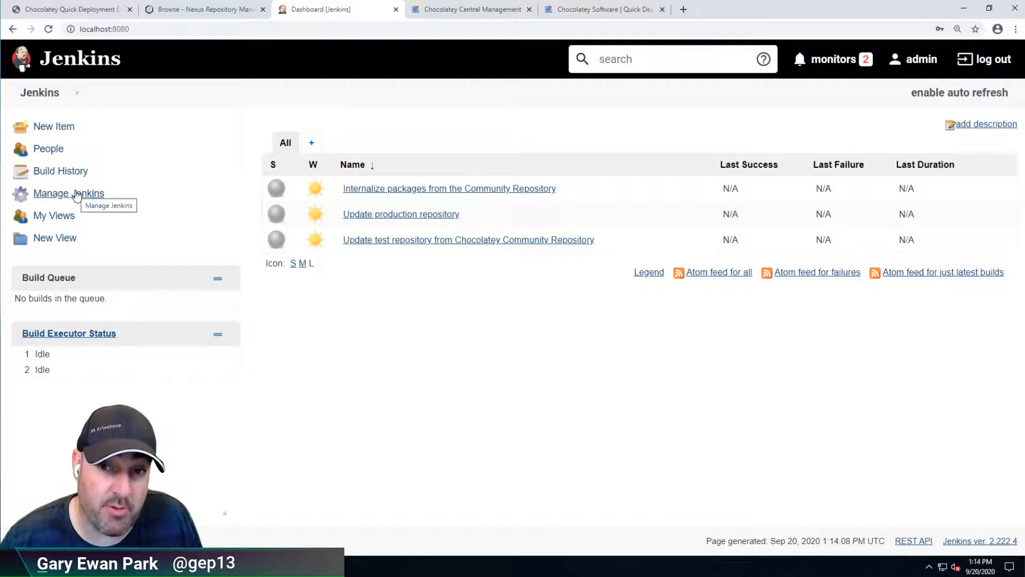
pyautogui.click(52, 150)
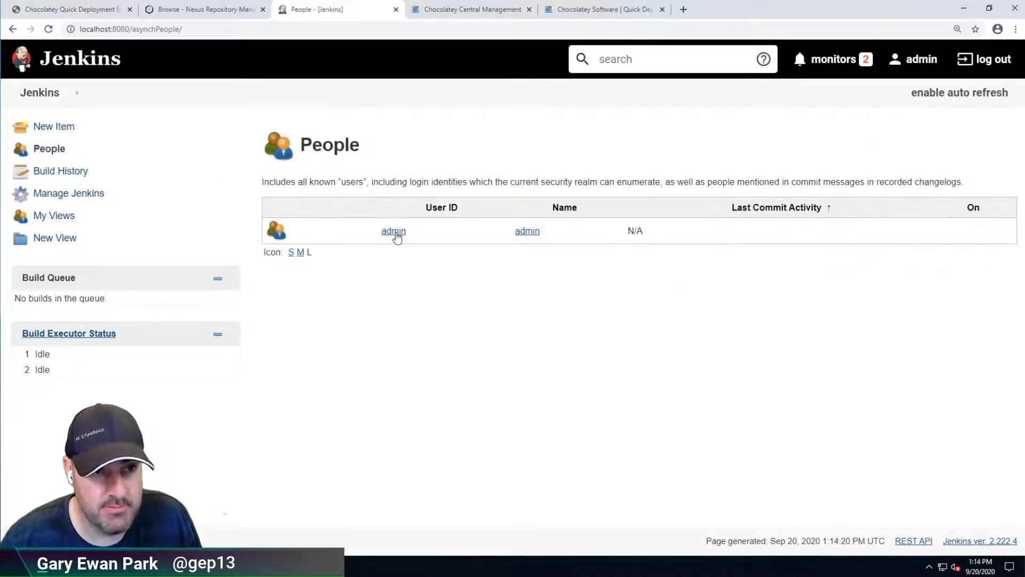
pyautogui.click(395, 232)
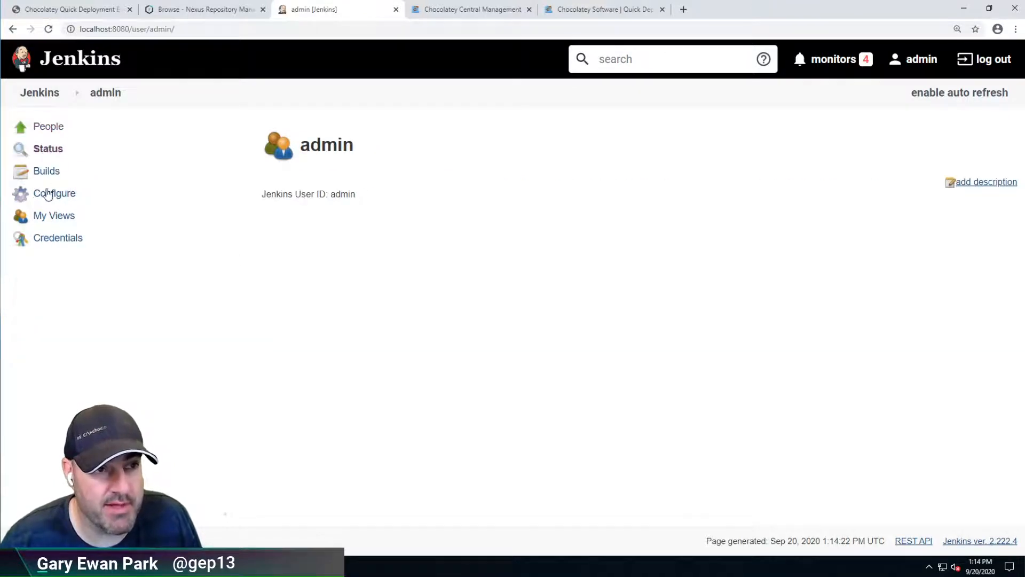
pyautogui.click(54, 193)
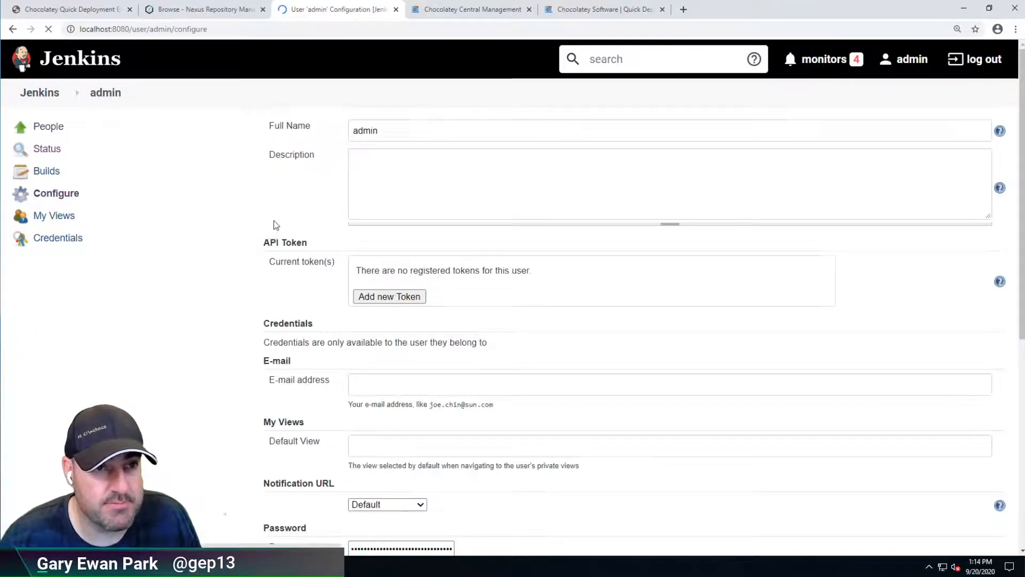
# - Enter and confirm a new password for the admin user, then save the configuration
pyautogui.scroll(-4, 396, 335)
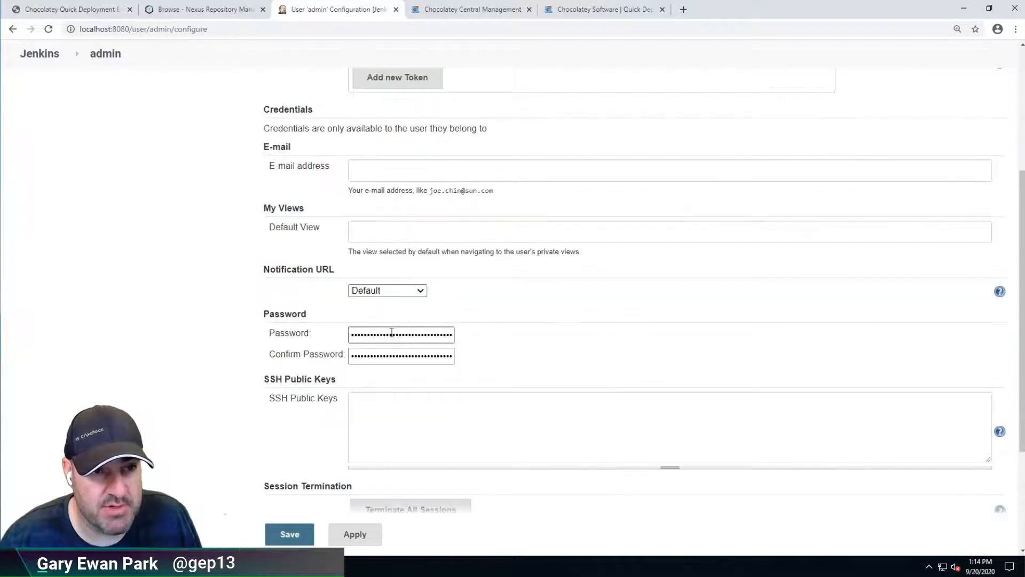
pyautogui.doubleClick(392, 333)
pyautogui.write('••')
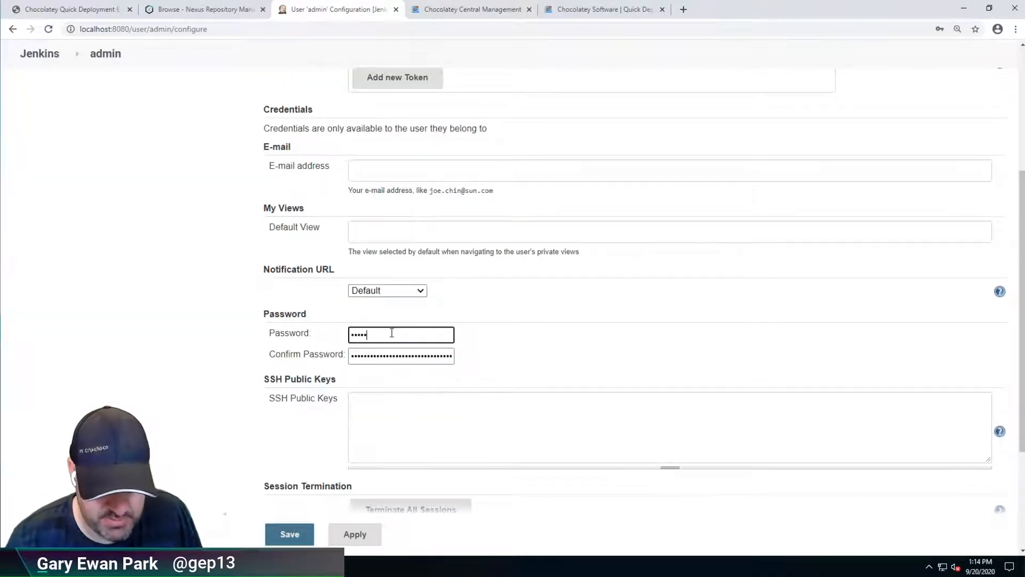
pyautogui.write('••••••••')
pyautogui.press('Tab')
pyautogui.write('••••••••••')
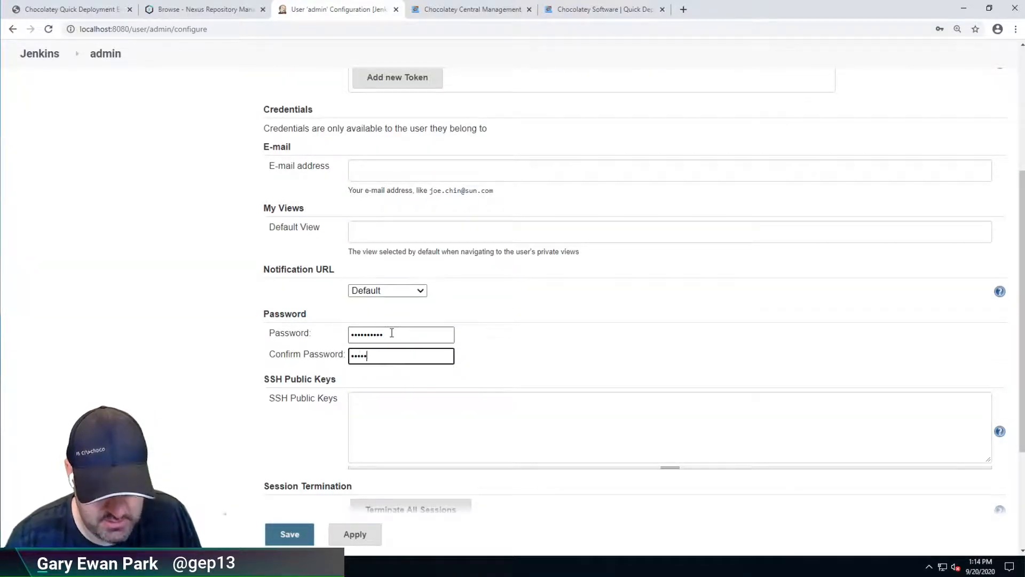
pyautogui.click(283, 533)
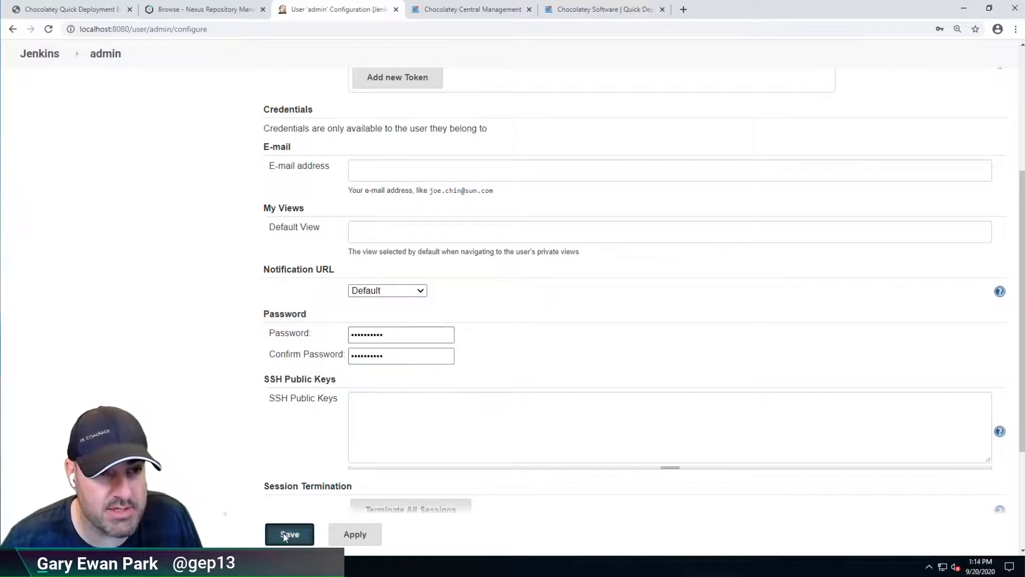
# - Sign in to Jenkins as admin with the newly set account password
pyautogui.click(417, 293)
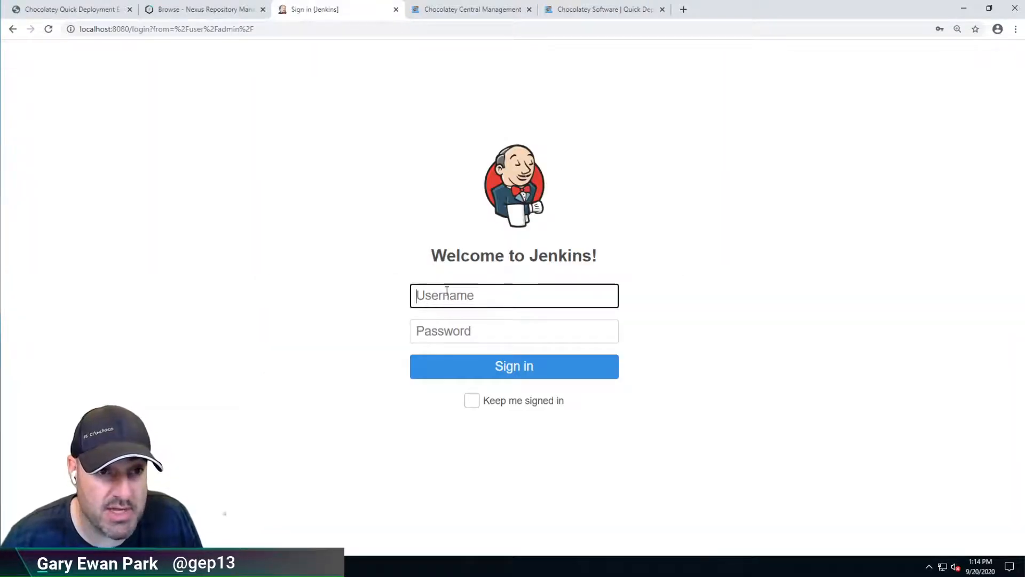
pyautogui.write('admin')
pyautogui.press('Tab')
pyautogui.write('••••••••••')
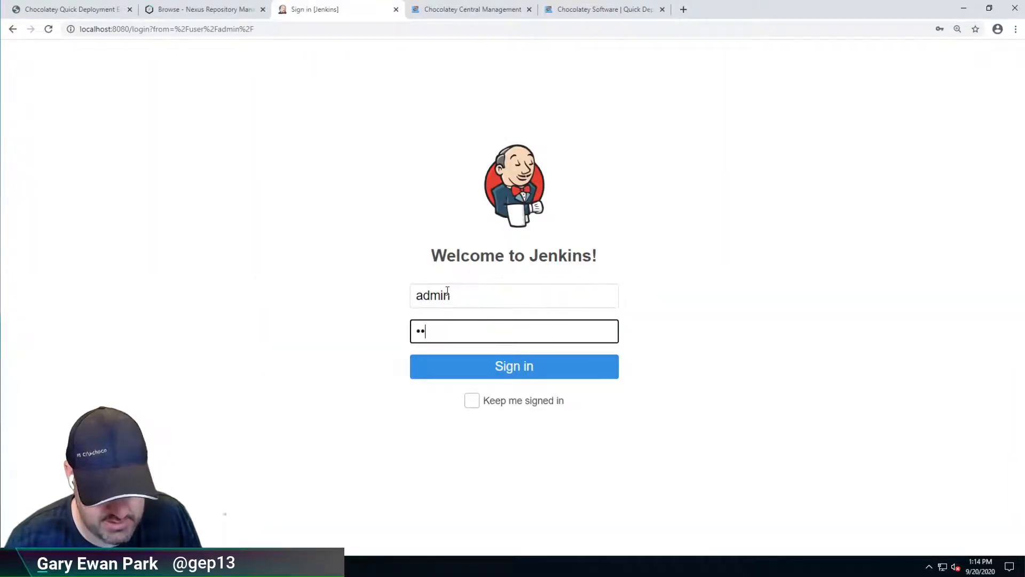
pyautogui.press('Return')
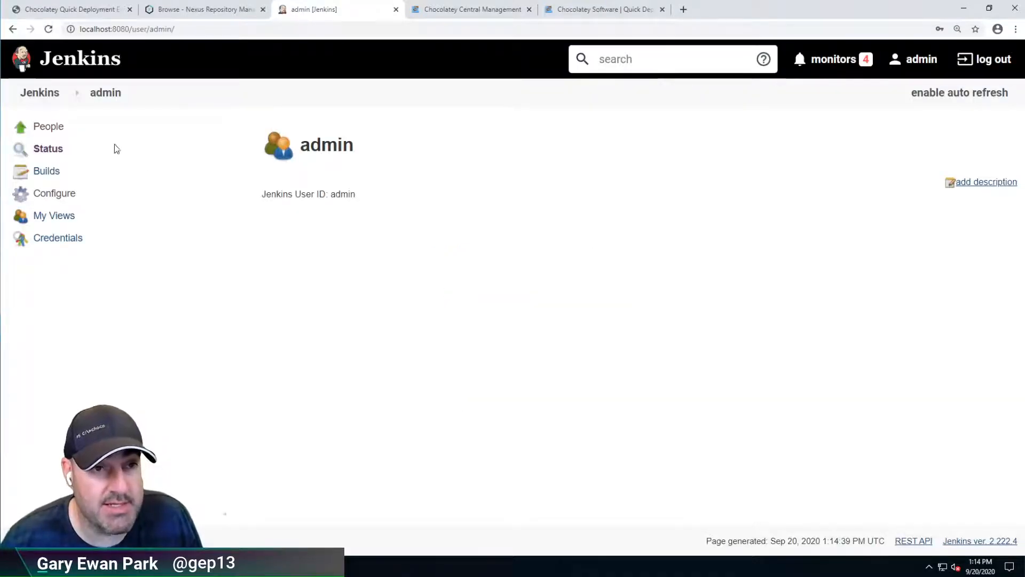
# - Enable the Internalize packages from the Community Repository pipeline from the Jenkins dashboard
pyautogui.click(40, 92)
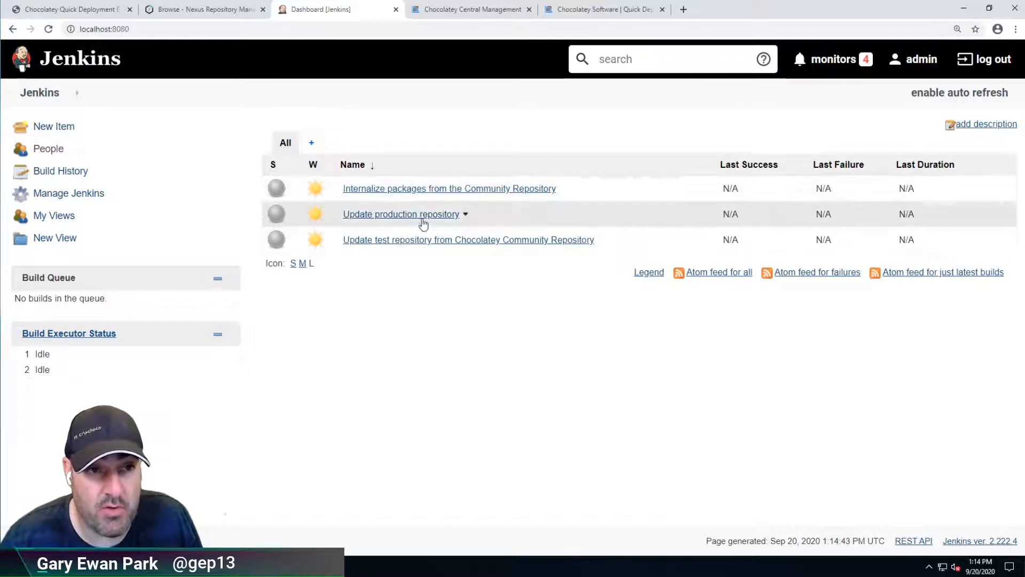
pyautogui.click(422, 190)
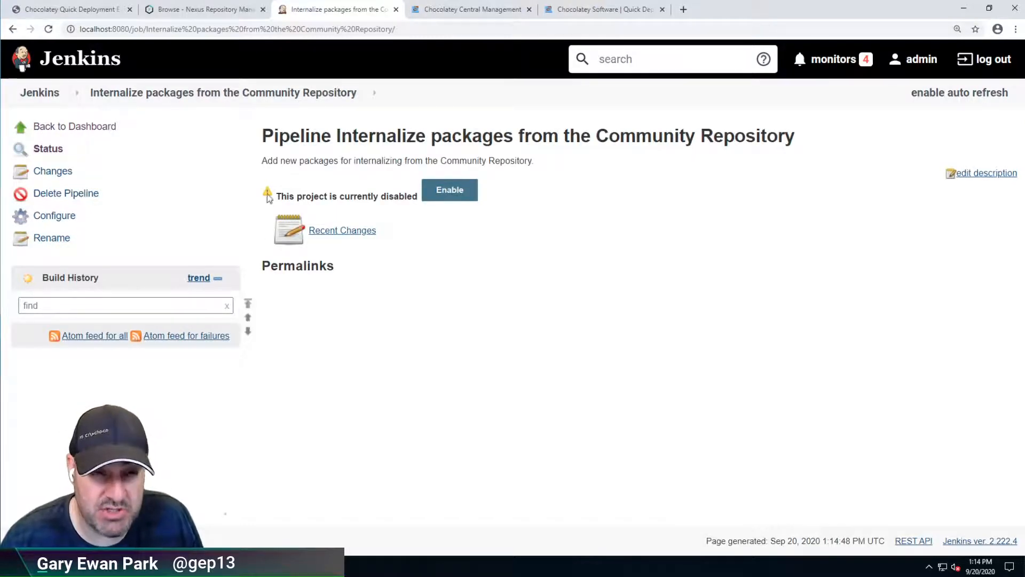
pyautogui.click(449, 192)
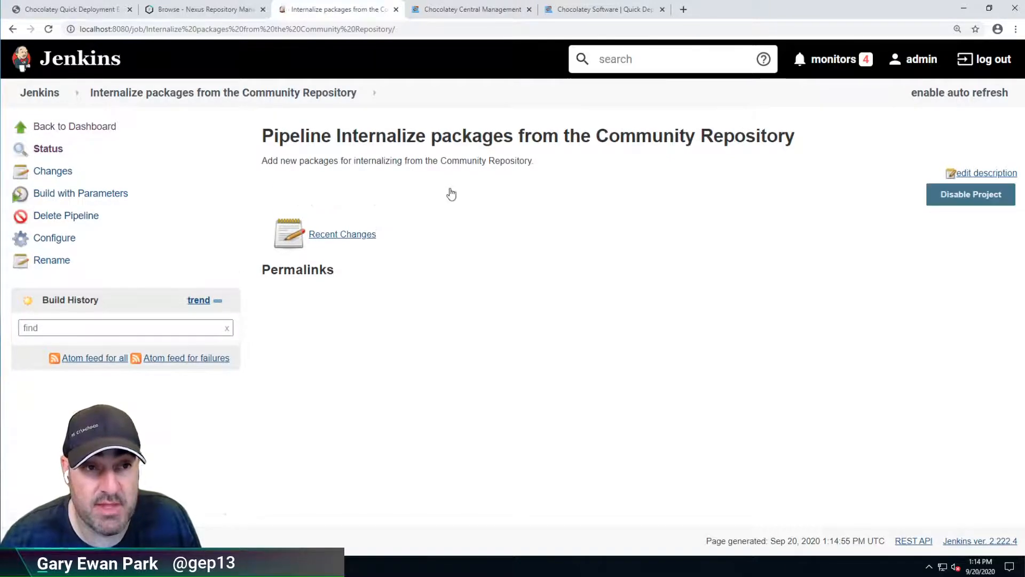
# - Enable the Update production repository and Update test repository from Chocolatey Community Repository pipelines
pyautogui.click(68, 63)
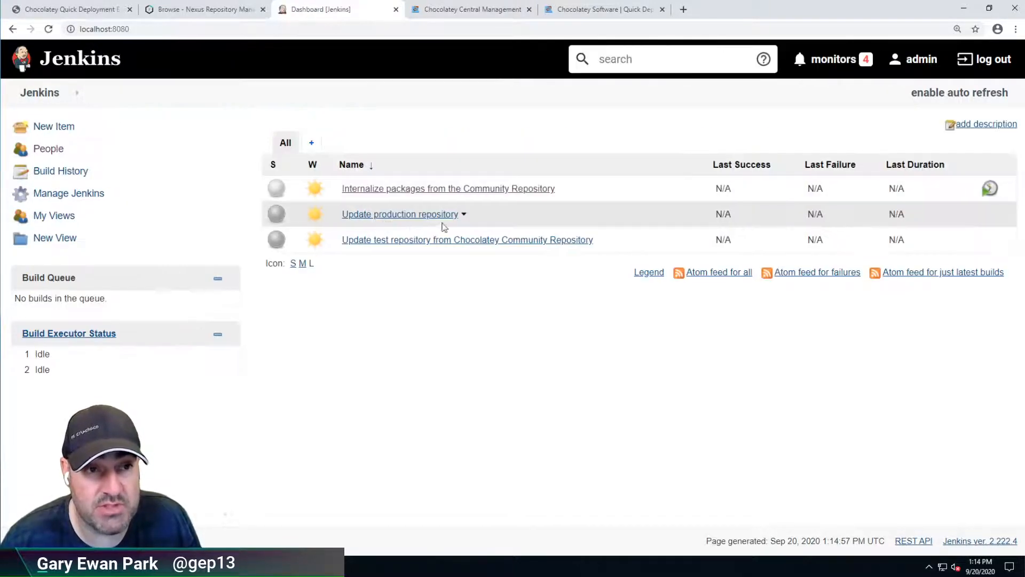
pyautogui.click(418, 216)
pyautogui.click(440, 191)
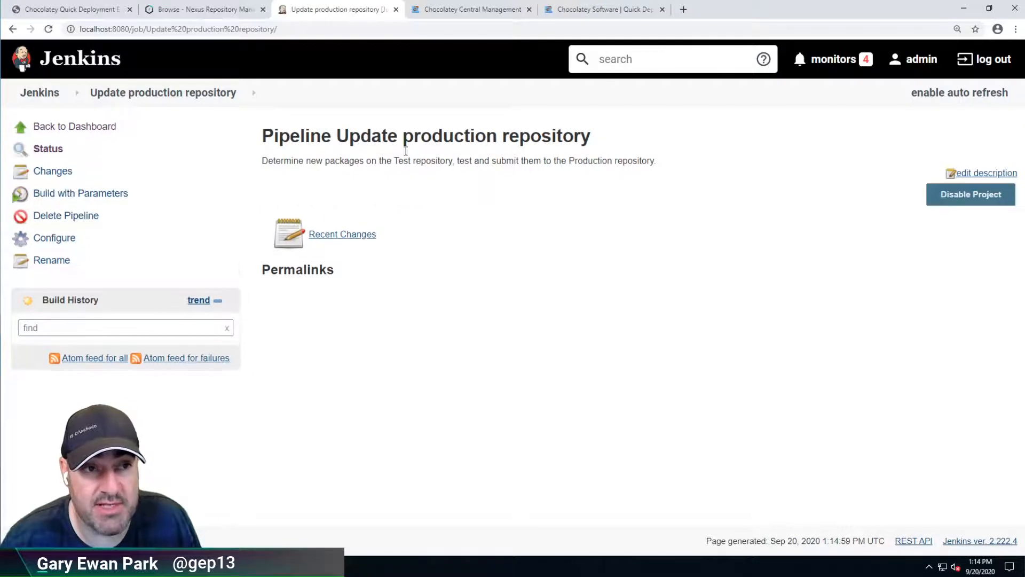
pyautogui.click(56, 63)
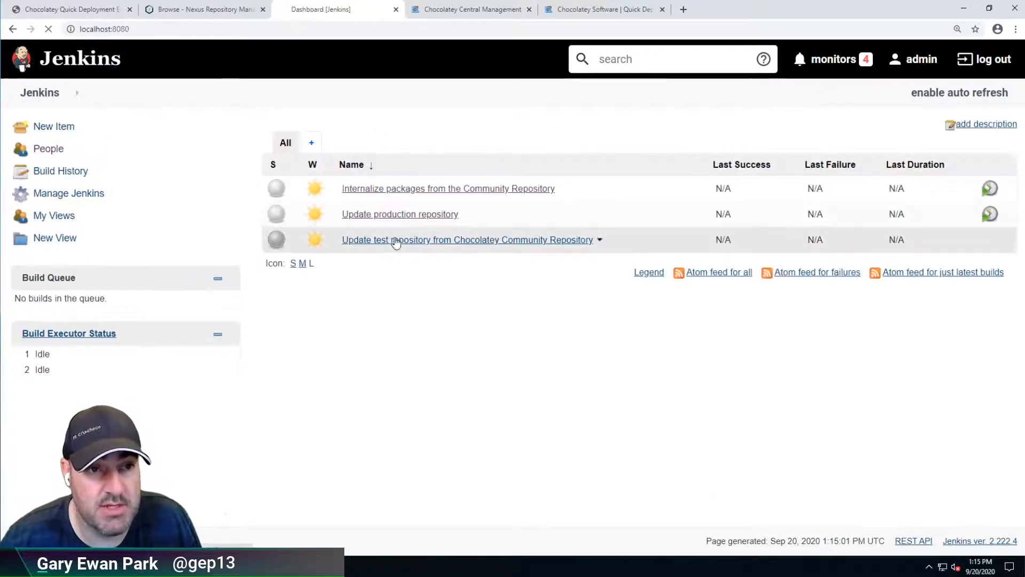
pyautogui.click(395, 240)
pyautogui.click(447, 190)
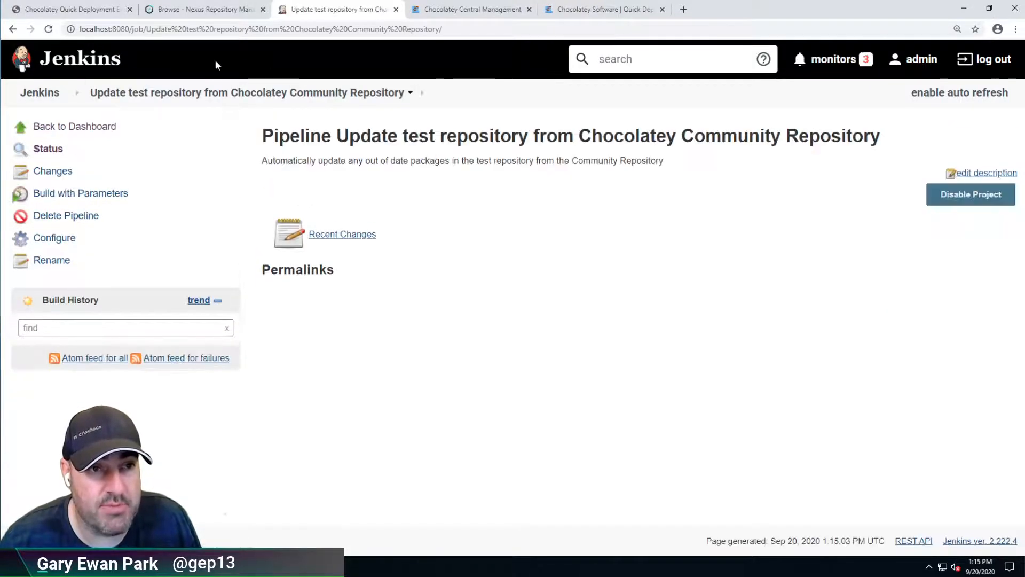
# - Open the configuration of the Internalize packages from the Community Repository pipeline and go to its P_API_KEY password parameter
pyautogui.click(65, 61)
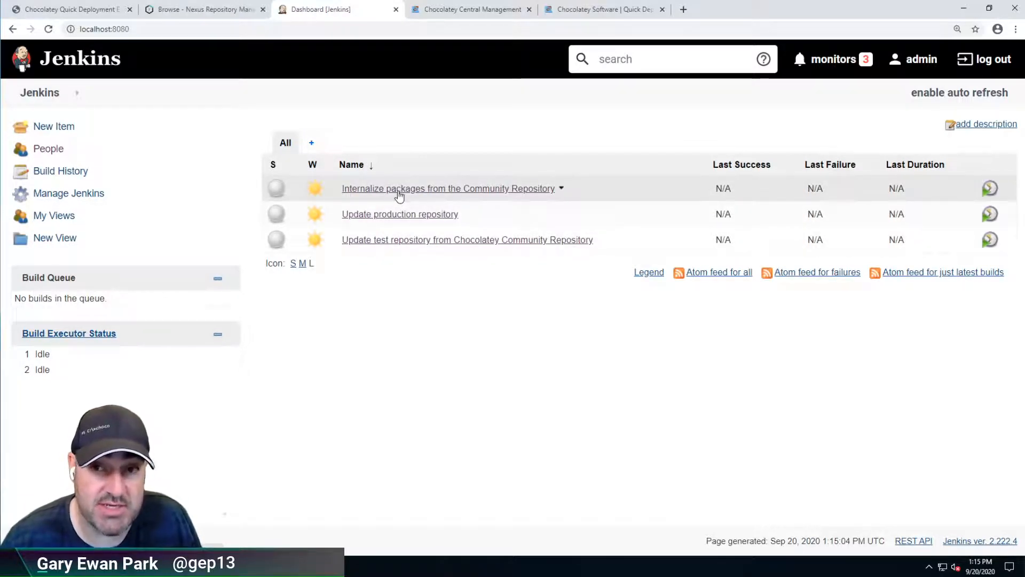
pyautogui.click(399, 197)
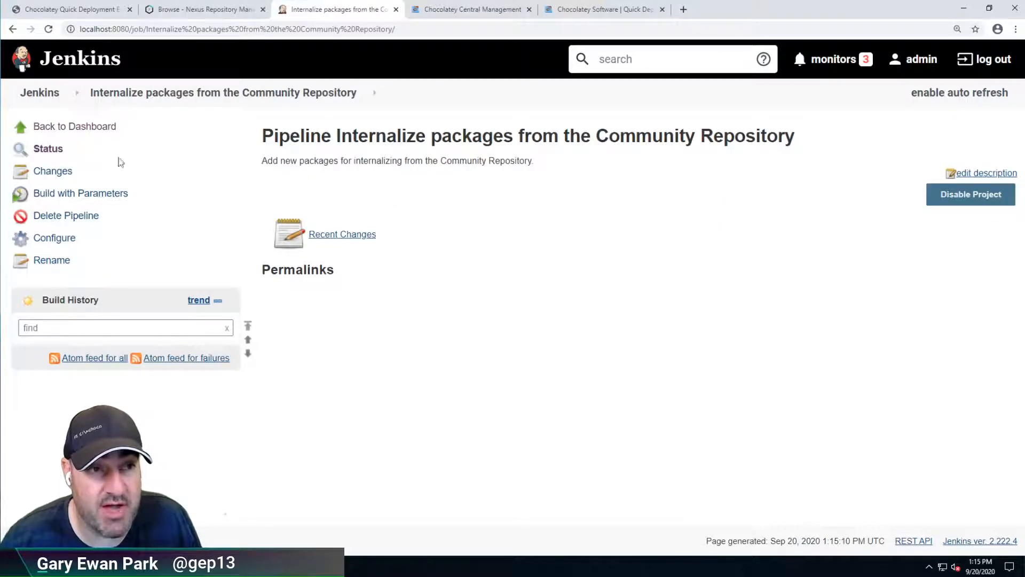
pyautogui.click(63, 240)
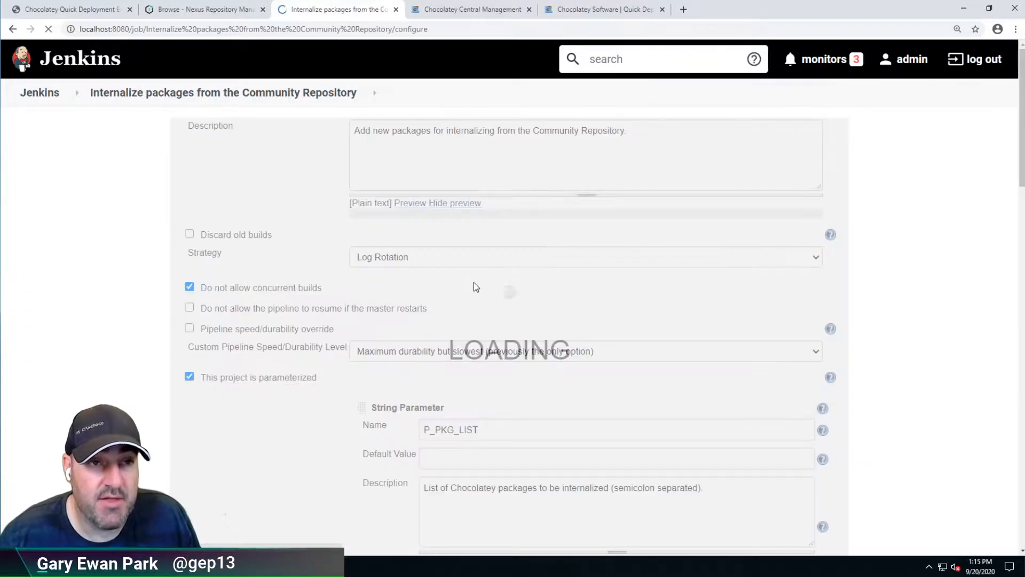
pyautogui.scroll(-1, 236, 251)
pyautogui.scroll(-2, 236, 248)
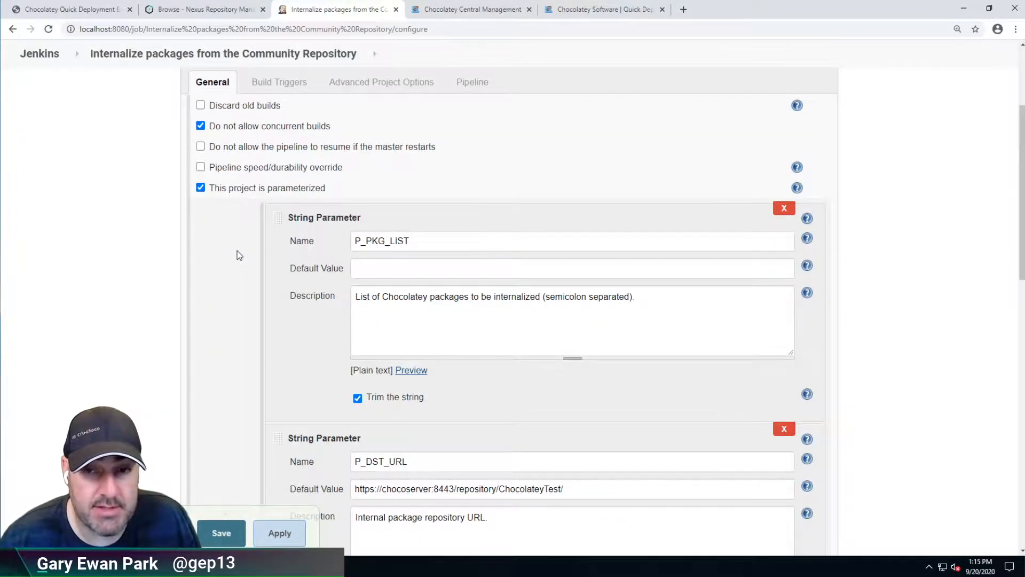
pyautogui.scroll(-7, 239, 256)
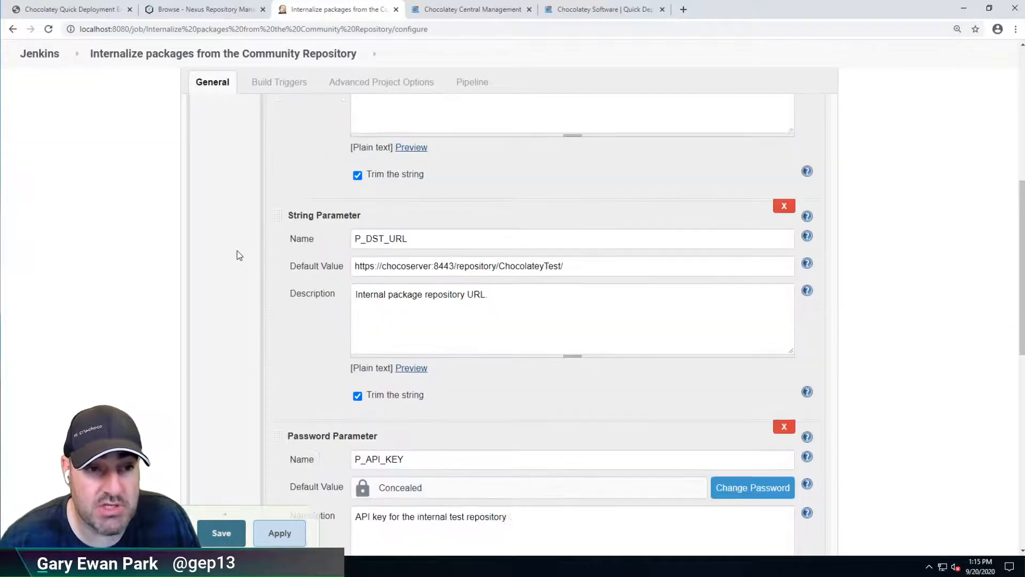
# - Find and highlight the NexusApiKey value of the Set-QDEnvironment.ps1 command in the Readme's Step 2: Environment Setup
pyautogui.click(33, 8)
pyautogui.scroll(20, 306, 290)
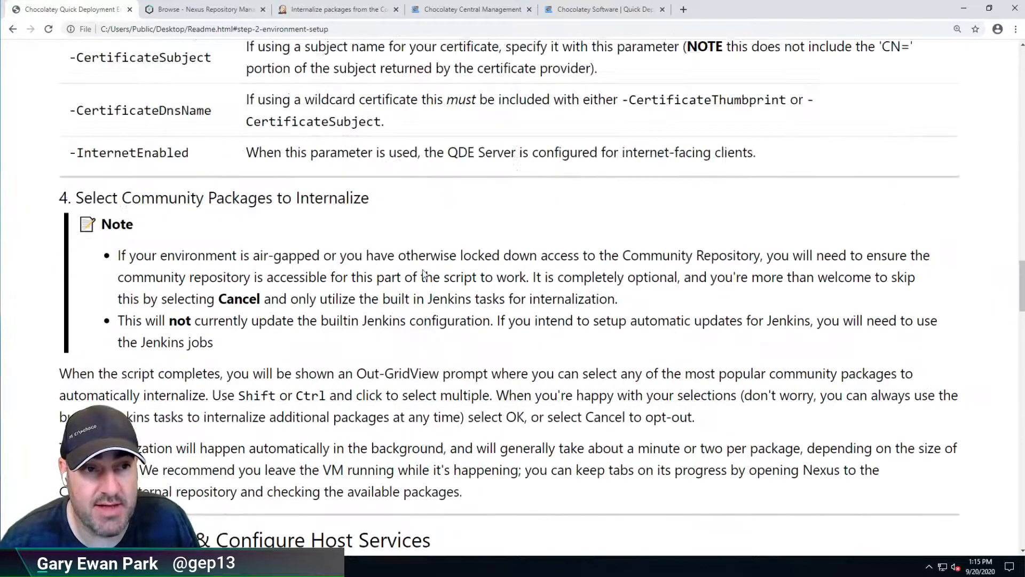
pyautogui.scroll(15, 422, 269)
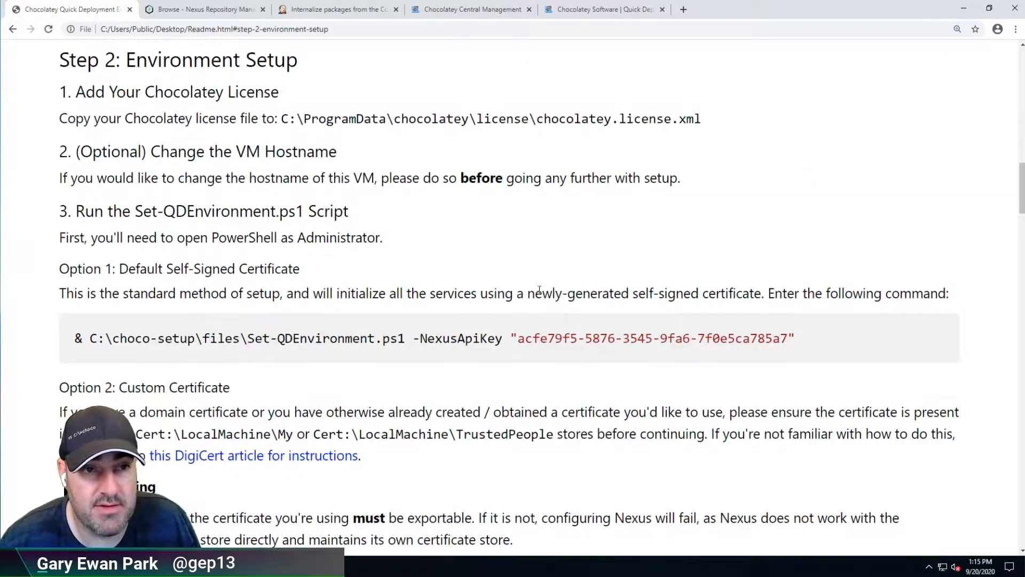
pyautogui.moveTo(507, 332); pyautogui.dragTo(869, 338)
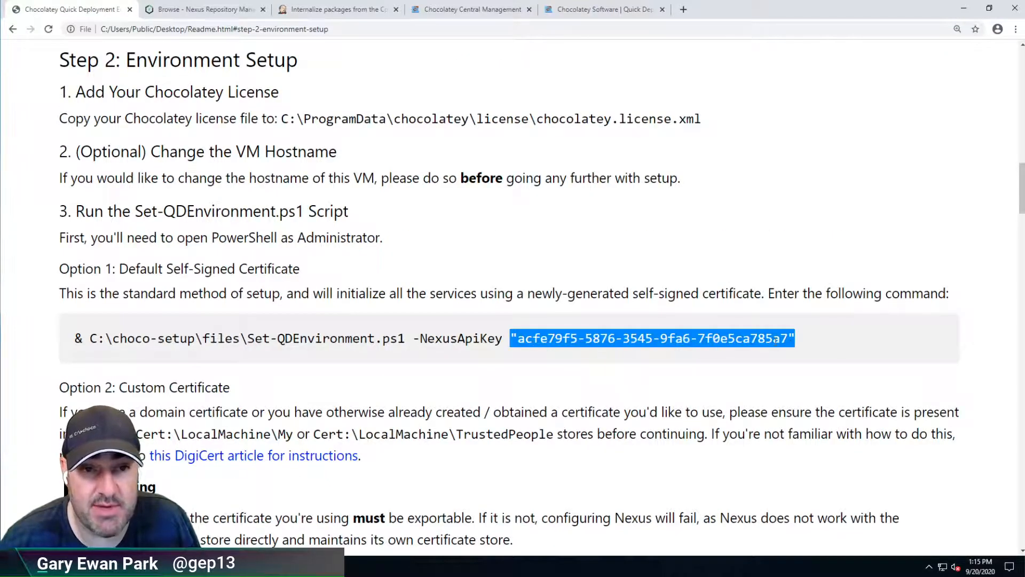
pyautogui.click(816, 346)
pyautogui.moveTo(800, 342); pyautogui.dragTo(513, 335)
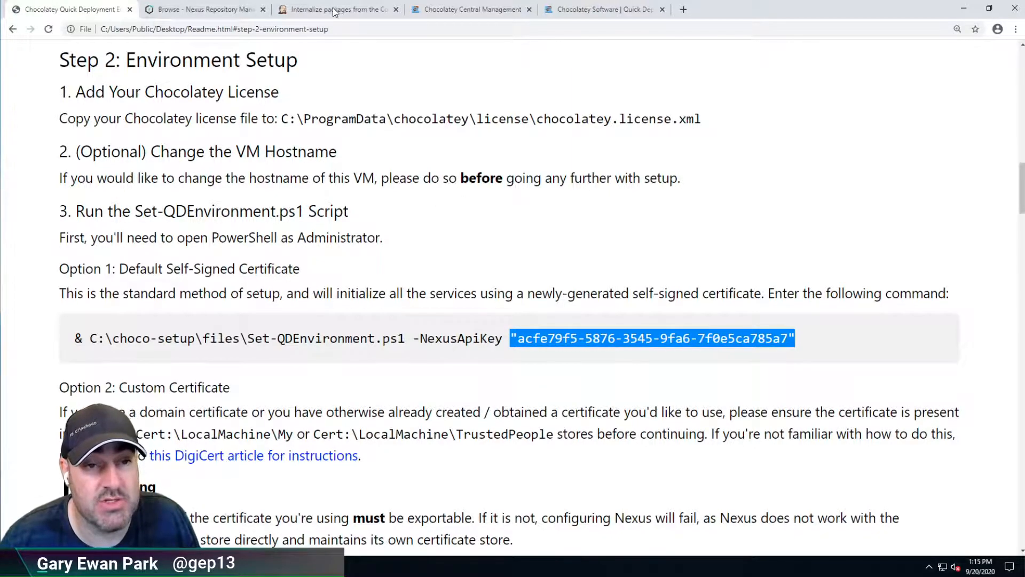
# - Replace the default value of P_API_KEY in the Internalize packages pipeline with the API key from Notepad and save the configuration
pyautogui.click(313, 10)
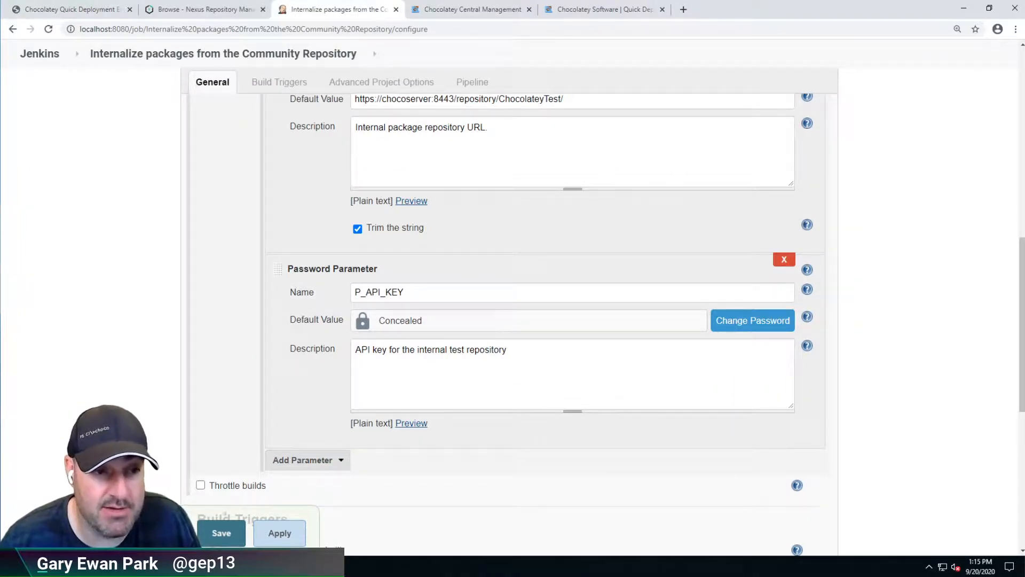
pyautogui.hotkey('alt', 'Tab')
pyautogui.moveTo(851, 290); pyautogui.dragTo(584, 295)
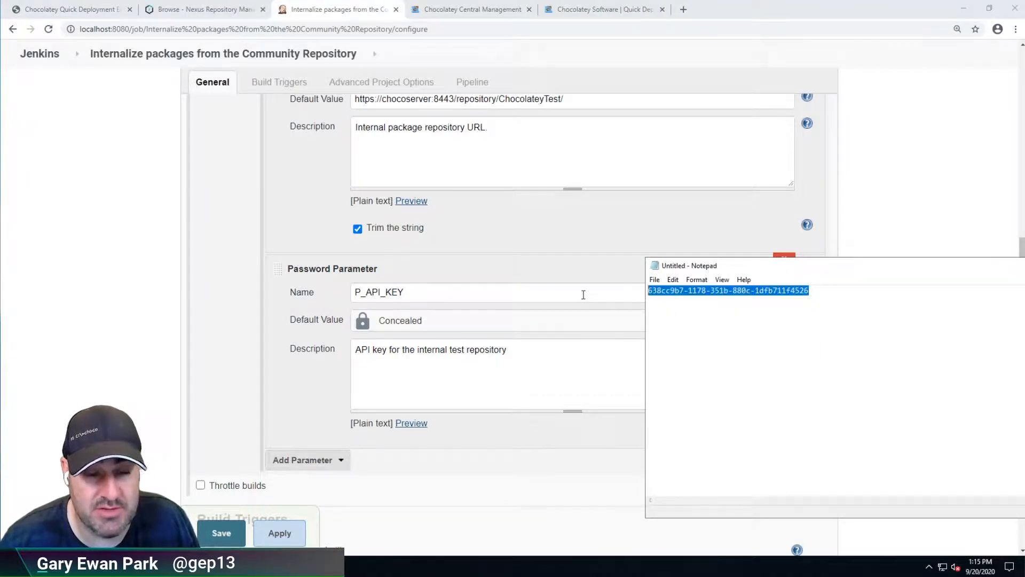
pyautogui.click(291, 231)
pyautogui.click(747, 331)
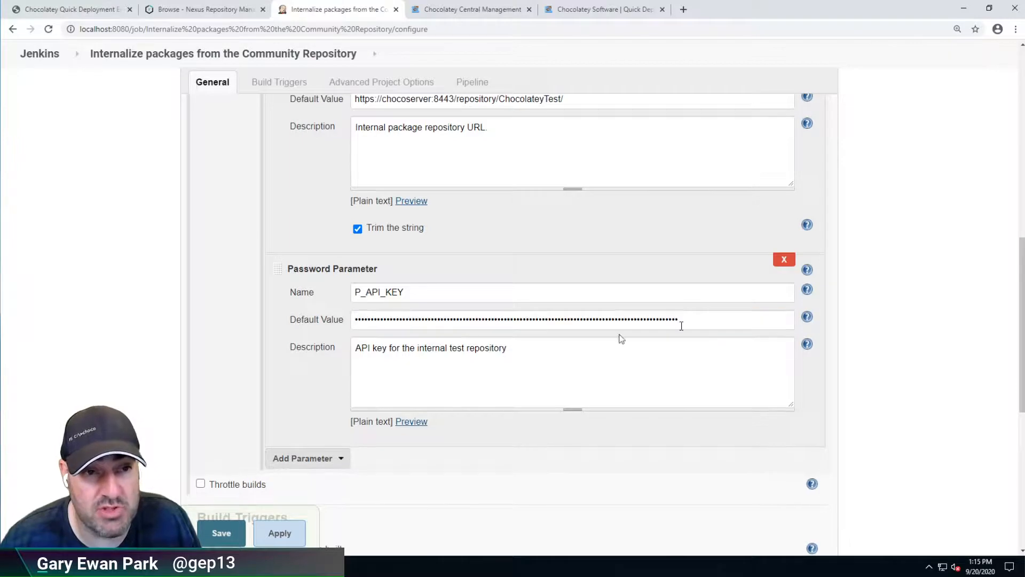
pyautogui.click(451, 322)
pyautogui.hotkey('ctrl', 'a')
pyautogui.hotkey('ctrl', 'v')
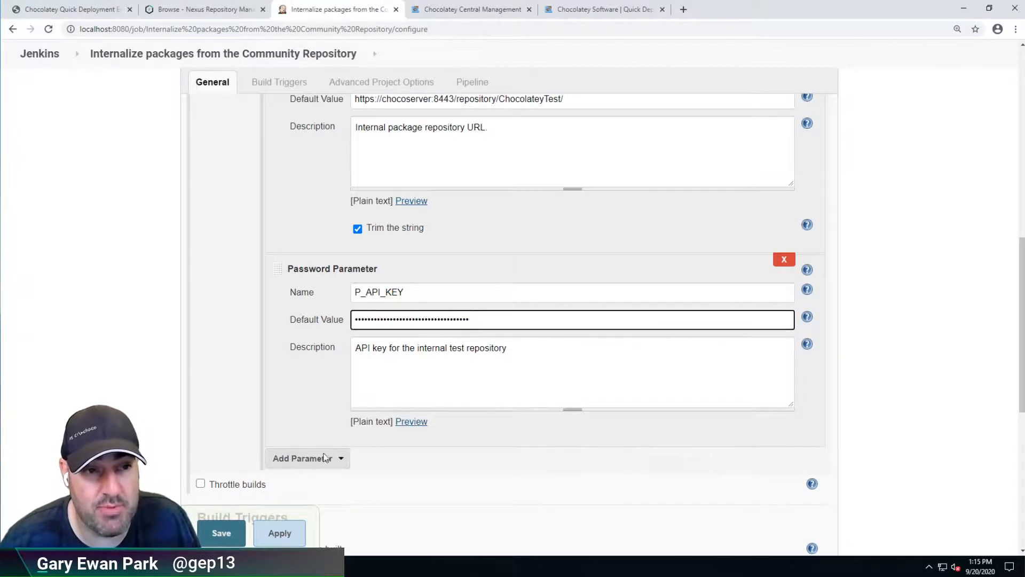
pyautogui.click(226, 532)
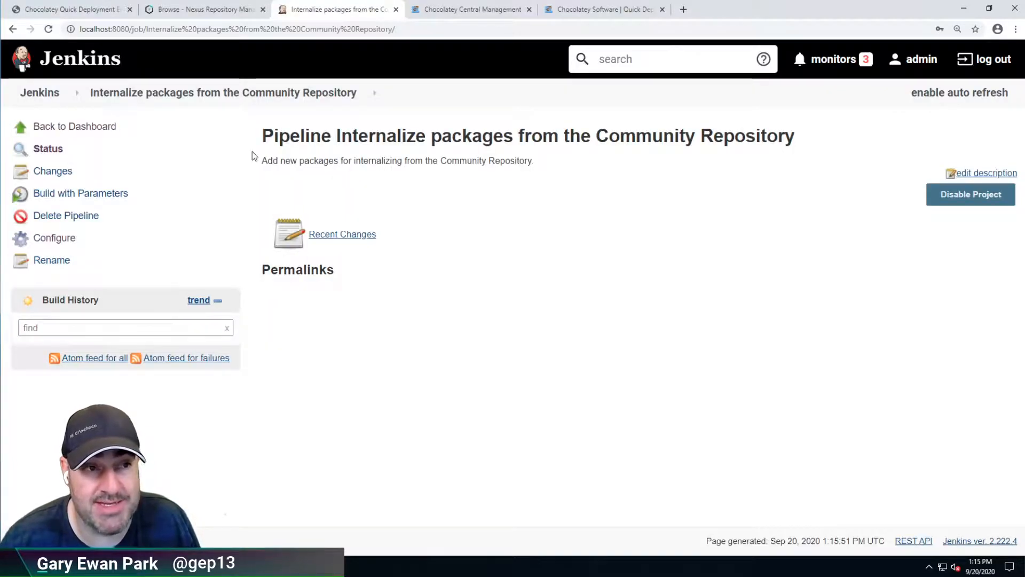
# - Configure the Update production repository pipeline by pasting the API key as the default value of P_PROD_REPO_API_KEY, then save it
pyautogui.click(88, 63)
pyautogui.click(440, 213)
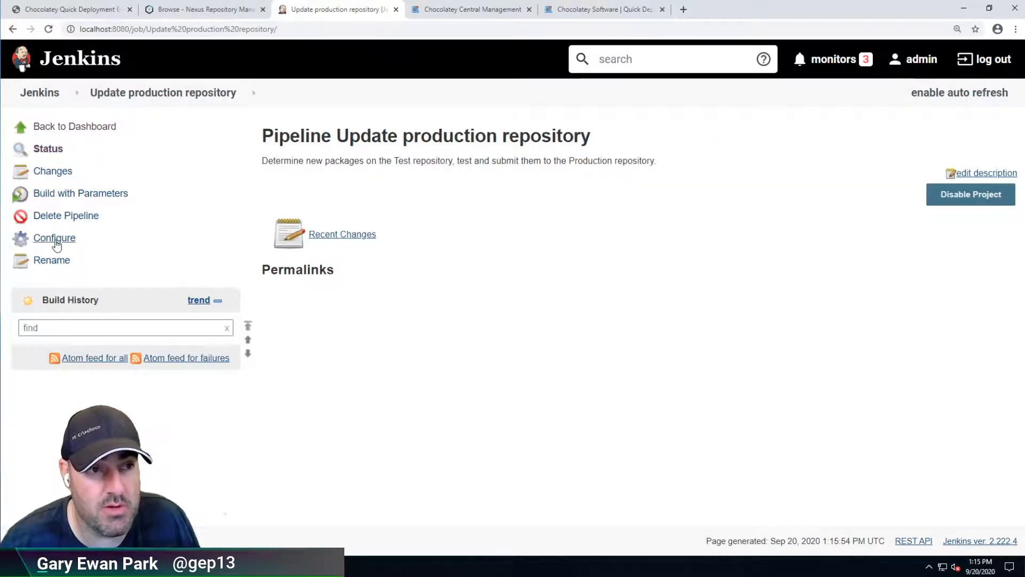
pyautogui.click(56, 237)
pyautogui.scroll(-5, 382, 324)
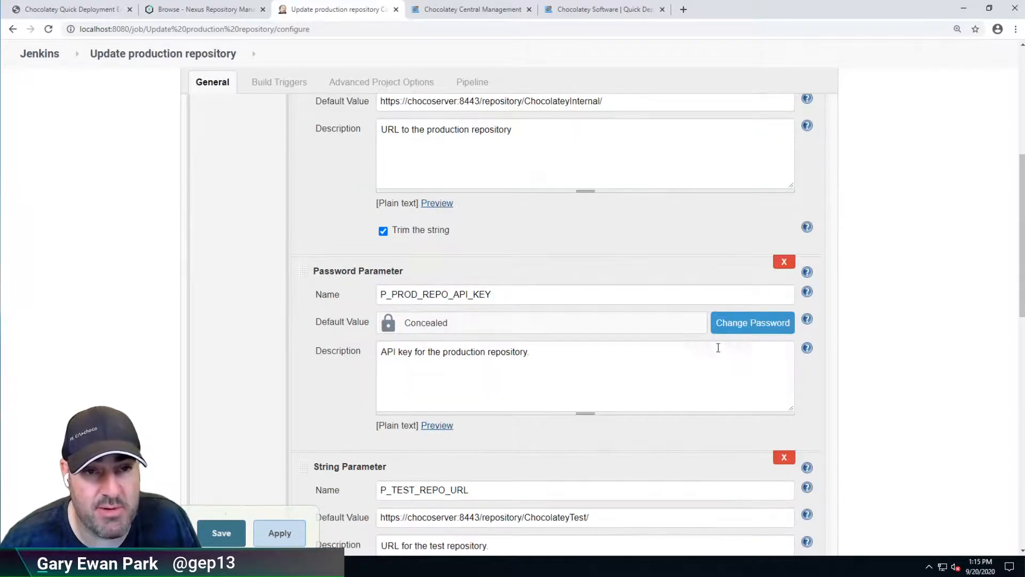
pyautogui.click(742, 326)
pyautogui.click(528, 323)
pyautogui.hotkey('ctrl', 'a')
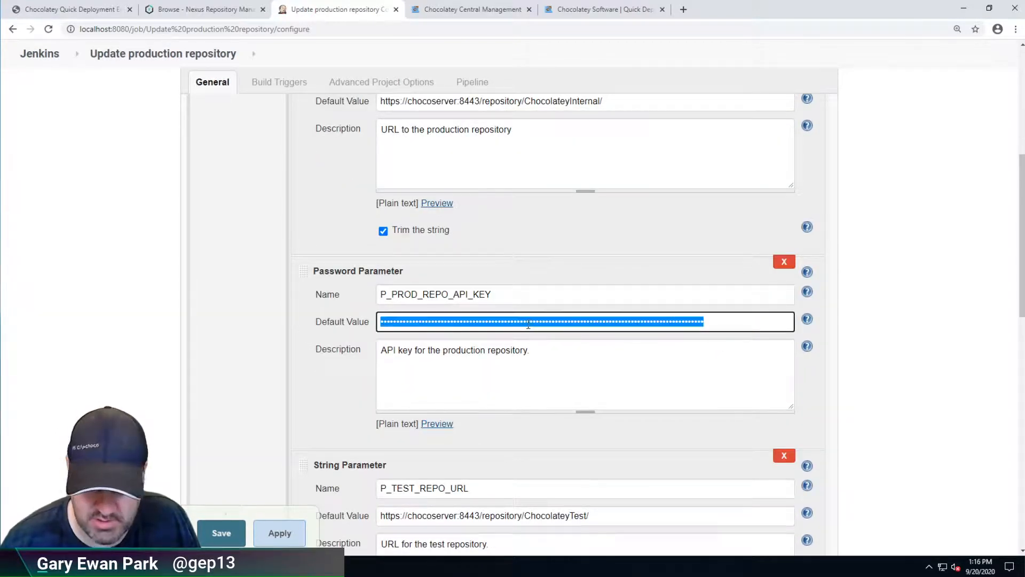
pyautogui.press('BackSpace')
pyautogui.hotkey('ctrl', 'v')
pyautogui.click(220, 532)
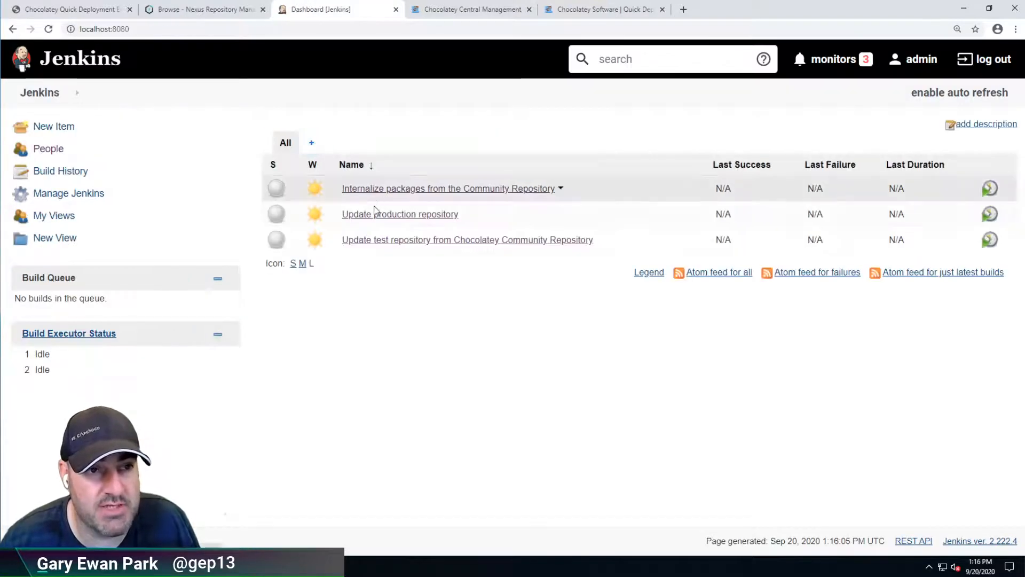
# - Configure the Update test repository pipeline by pasting the API key as the default value of P_LOCAL_REPO_API_KEY, then save it
pyautogui.click(394, 240)
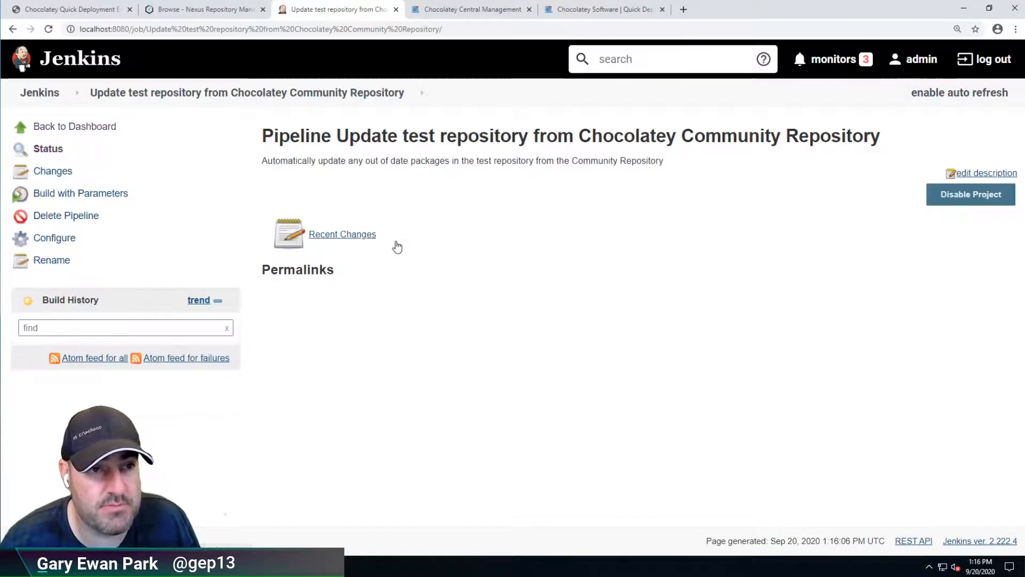
pyautogui.click(54, 240)
pyautogui.scroll(-9, 294, 316)
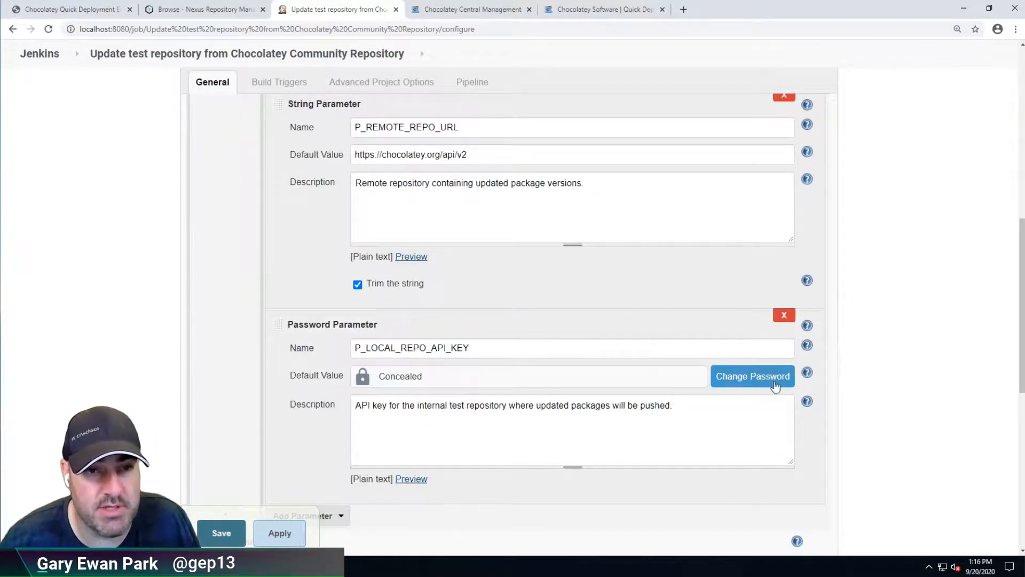
pyautogui.click(758, 376)
pyautogui.doubleClick(530, 377)
pyautogui.press('BackSpace')
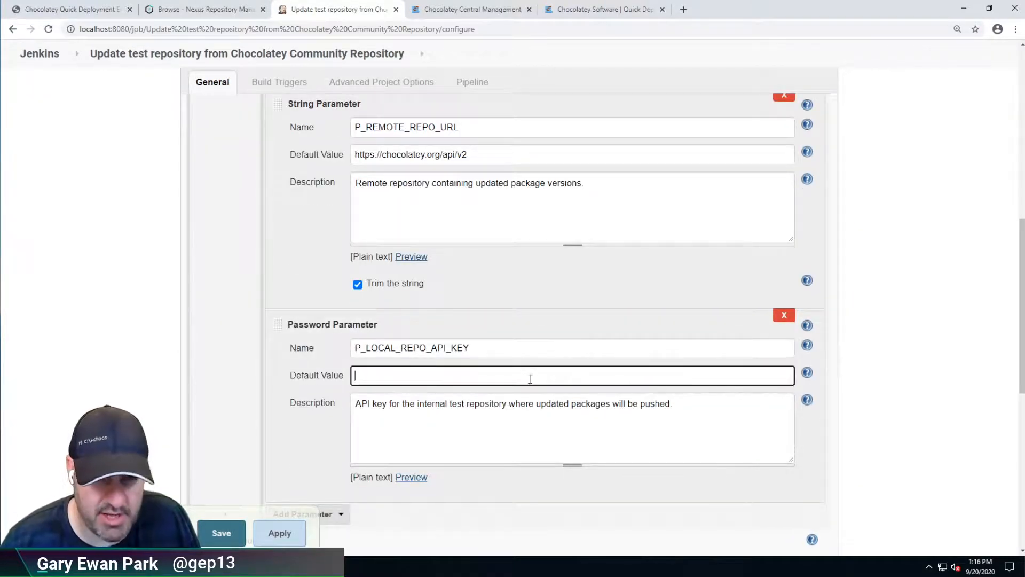
pyautogui.hotkey('ctrl', 'v')
pyautogui.click(222, 534)
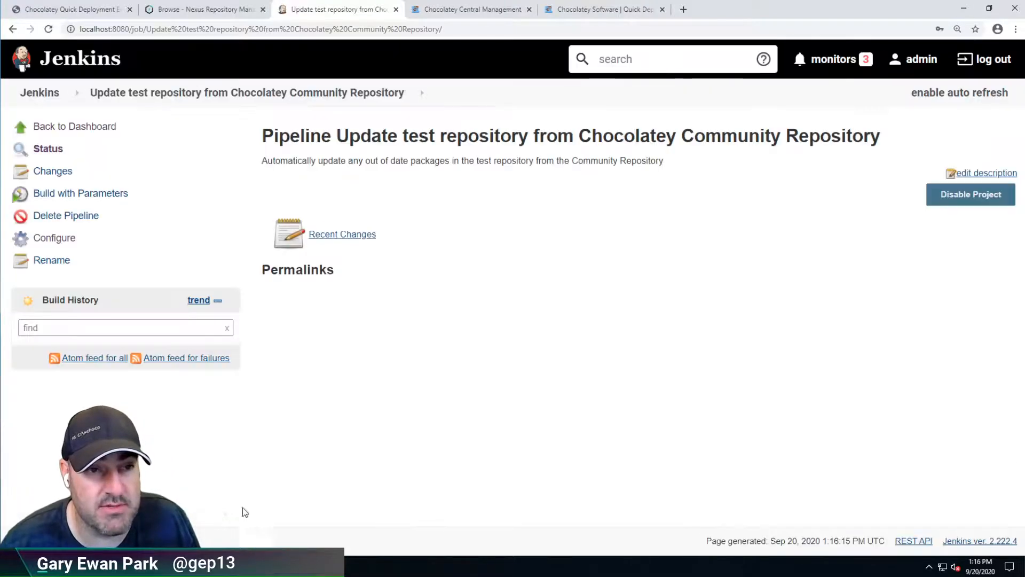
# - Return to the Jenkins dashboard, reload it, and switch back to the Chocolatey Quick Deployment Environment Readme
pyautogui.click(55, 70)
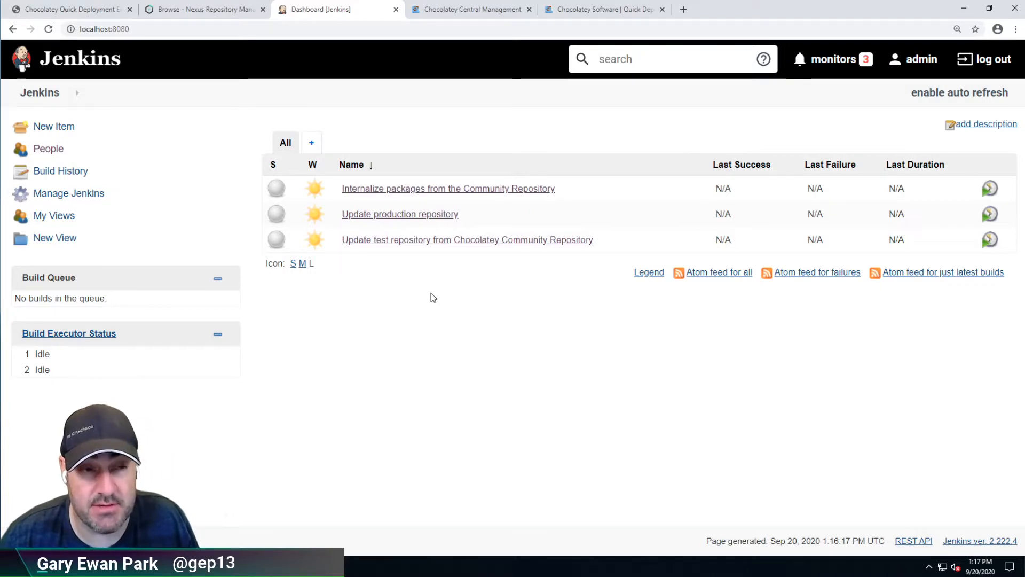
pyautogui.click(80, 76)
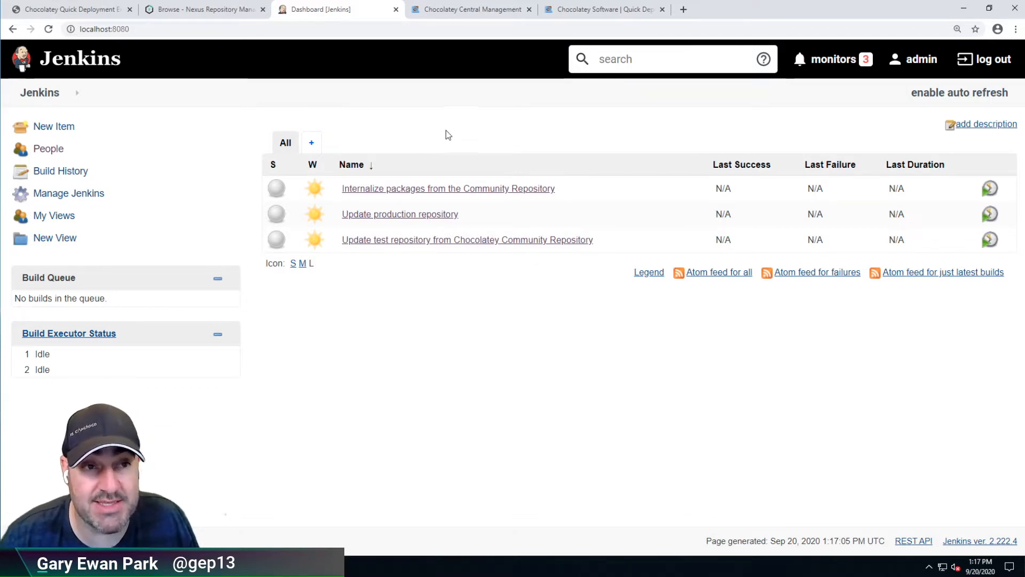
pyautogui.click(69, 9)
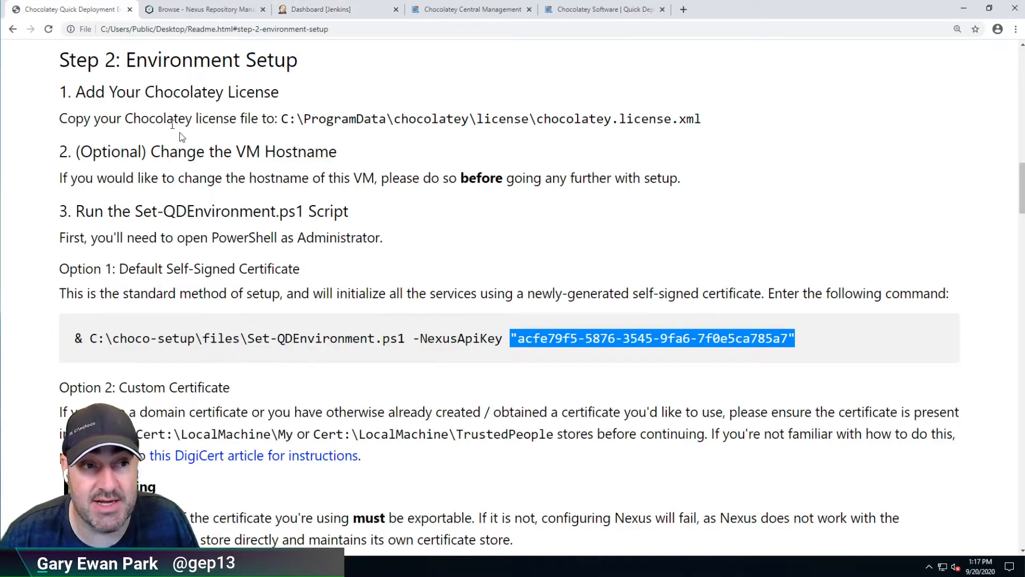
# - Review the Jenkins section of the Readme, checking the listed tasks for first-time setup, password change and enabling the pre-configured jobs
pyautogui.scroll(-20, 226, 209)
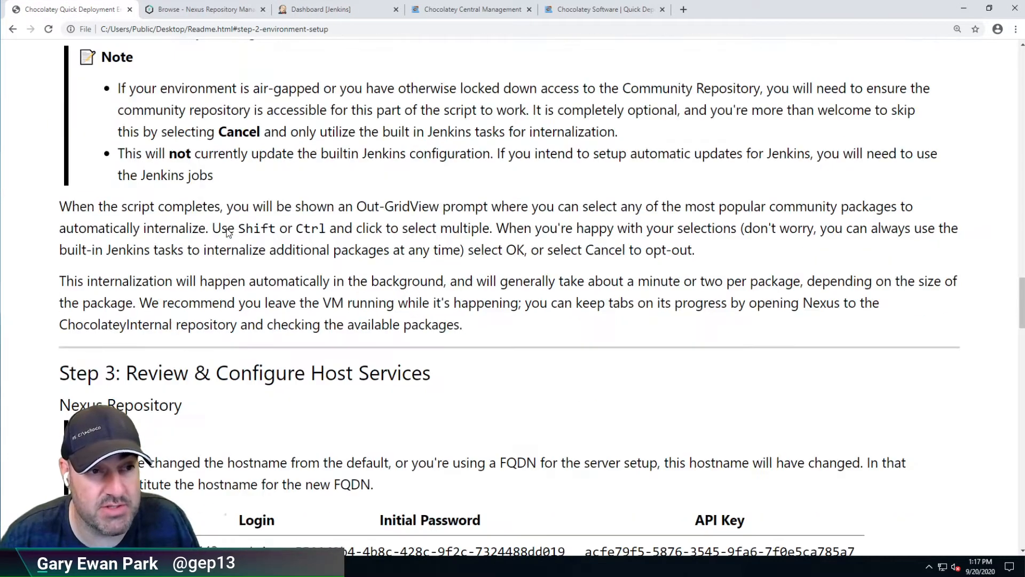
pyautogui.scroll(-4, 347, 257)
pyautogui.scroll(-7, 365, 269)
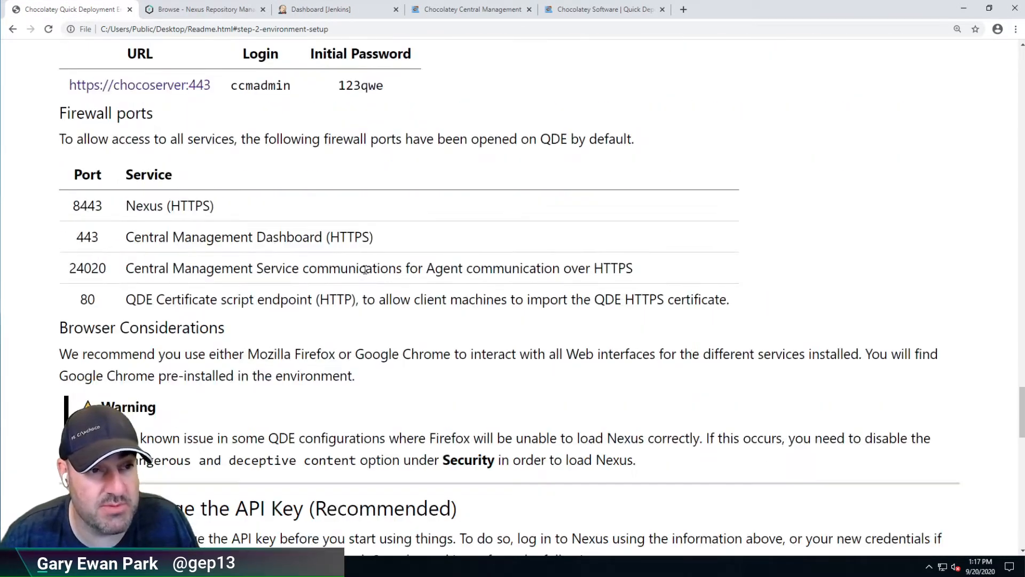
pyautogui.scroll(10, 367, 268)
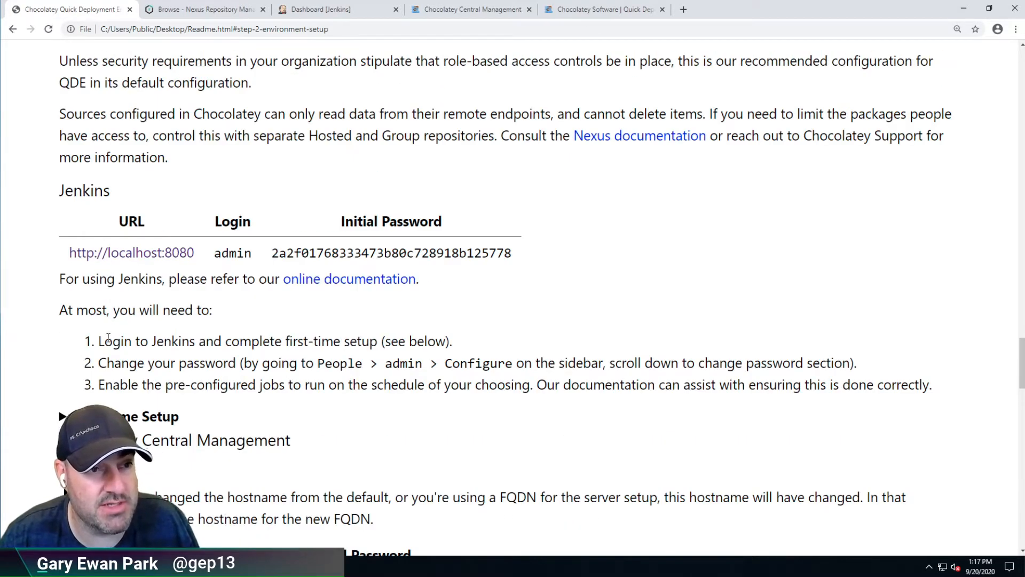
pyautogui.moveTo(124, 342); pyautogui.dragTo(370, 342)
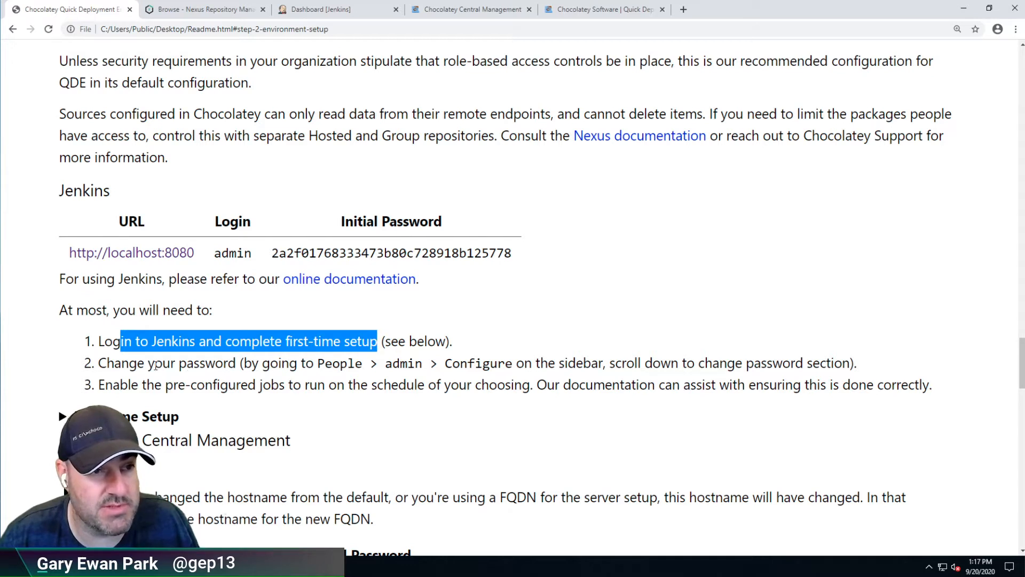
pyautogui.moveTo(154, 363); pyautogui.dragTo(310, 364)
pyautogui.moveTo(167, 384); pyautogui.dragTo(506, 383)
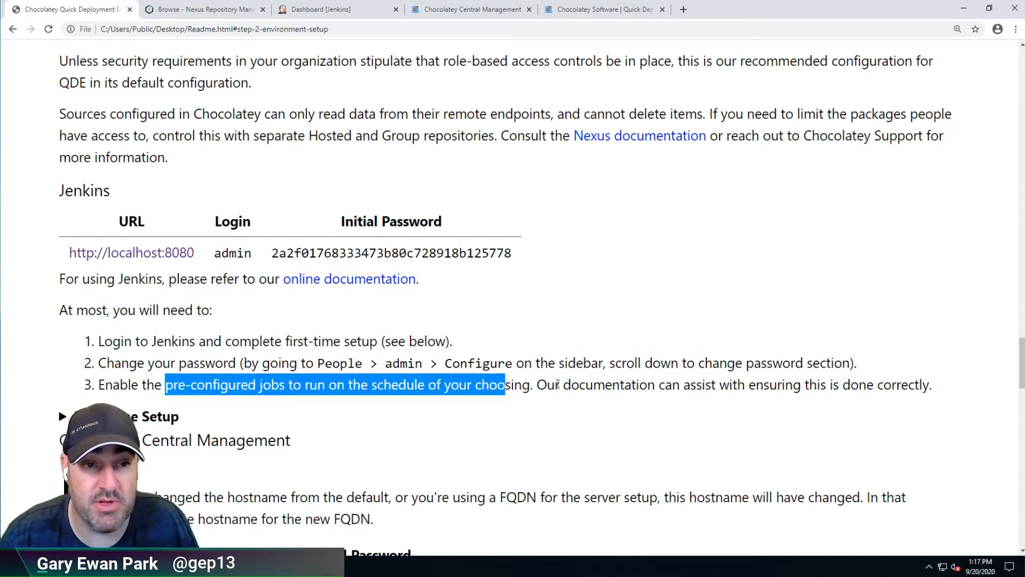
pyautogui.click(561, 380)
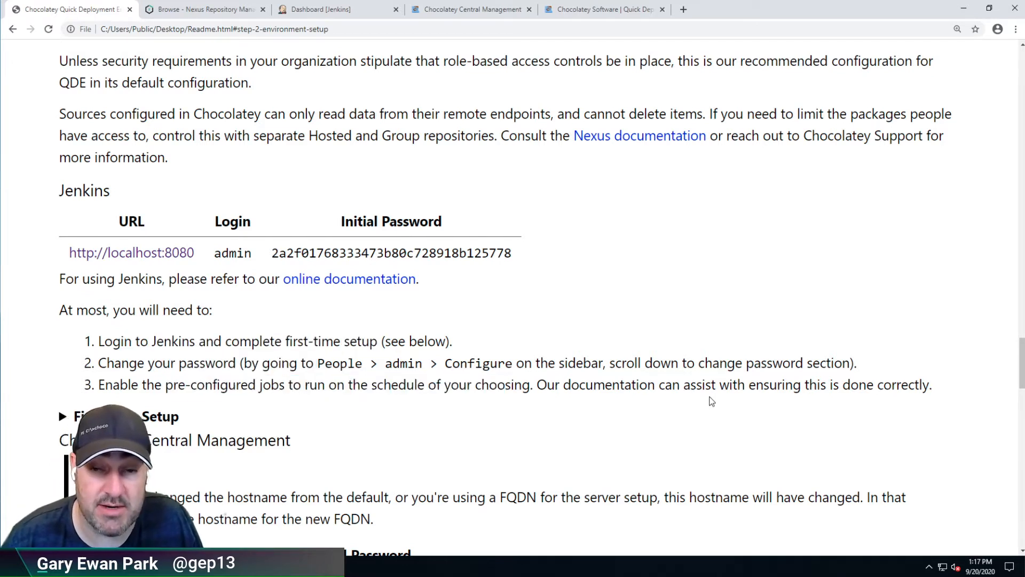